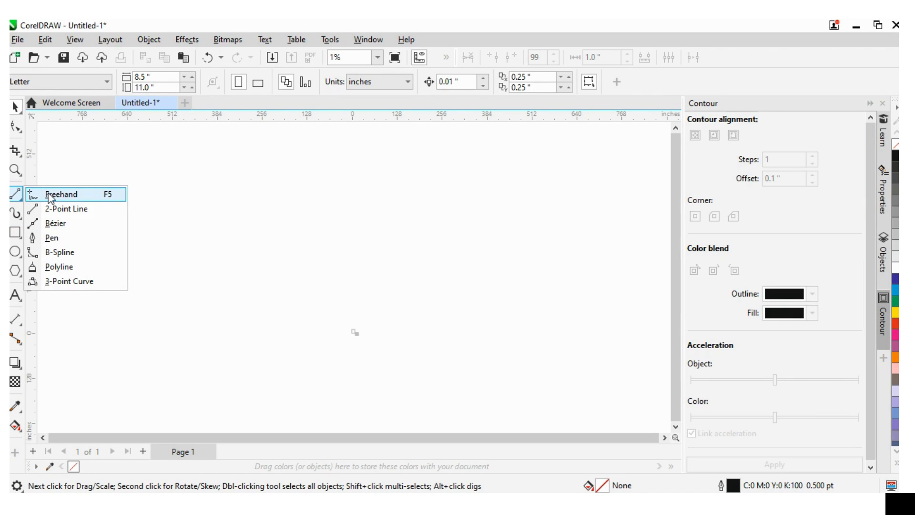
Draw a nearly horizontal straight line about 418 inches wide with the Freehand tool.
click(59, 195)
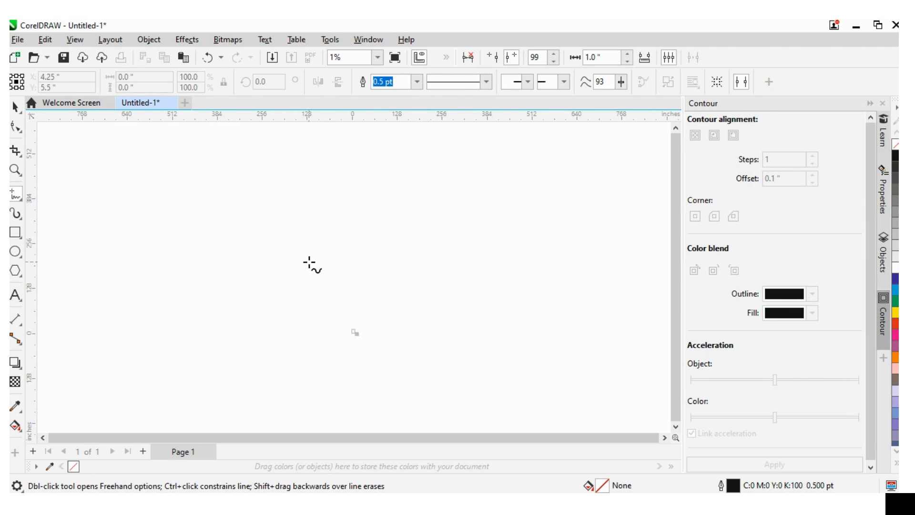
click(148, 285)
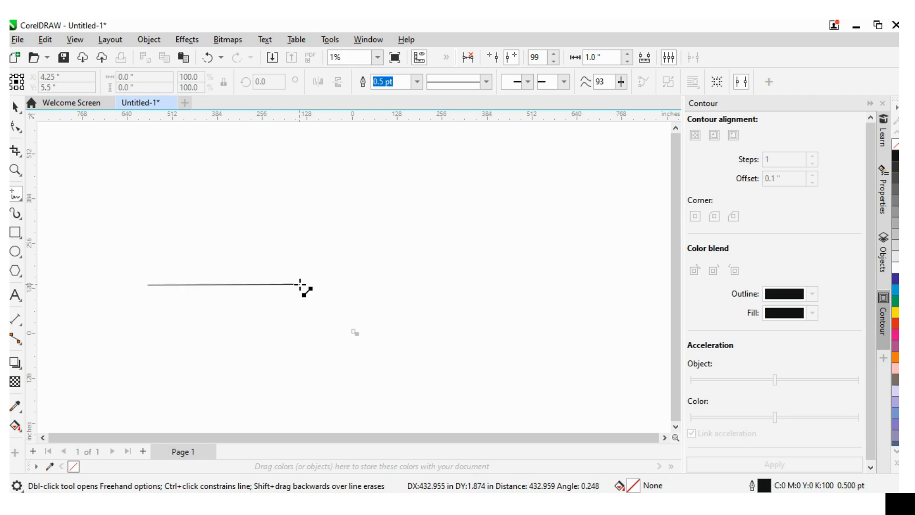
click(297, 280)
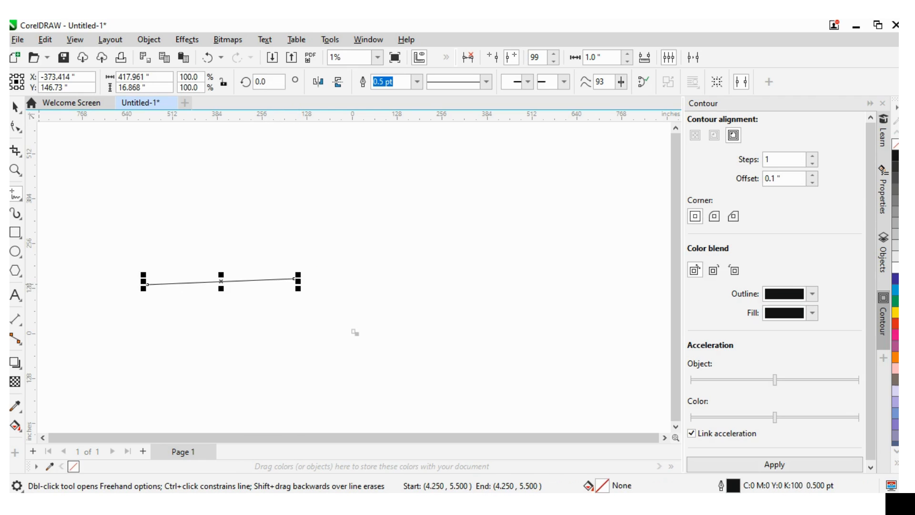
click(15, 107)
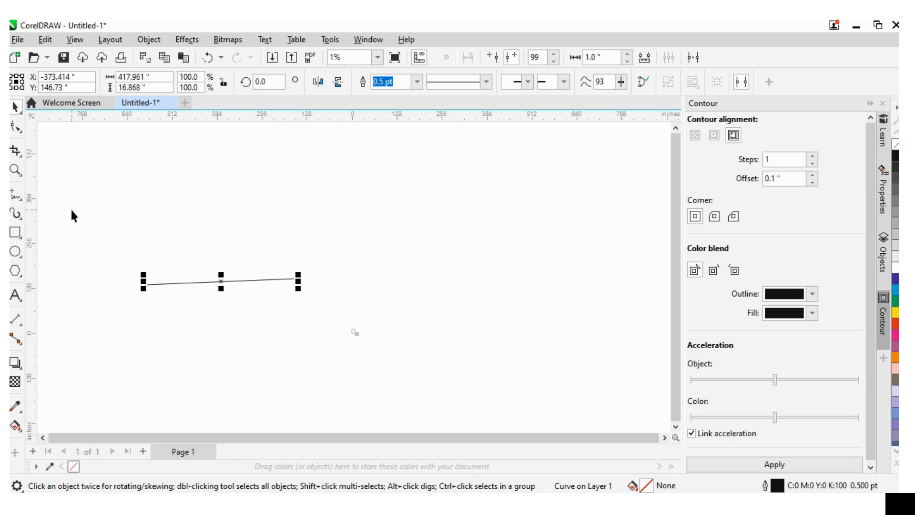
Draw a closed, irregular freehand shape about 434 by 271 inches above the straight line.
click(15, 194)
mouse_move(159, 217)
mouse_down()
mouse_move(156, 189)
mouse_move(217, 163)
mouse_move(267, 177)
mouse_move(256, 195)
mouse_move(204, 206)
mouse_move(216, 218)
mouse_move(194, 255)
mouse_move(130, 249)
mouse_move(116, 230)
mouse_move(160, 218)
mouse_up()
click(15, 109)
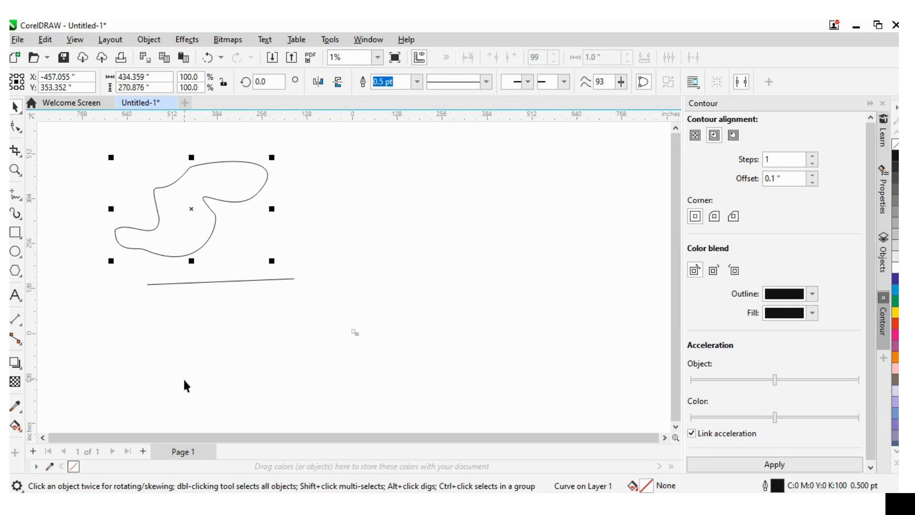
Select both the straight line and the closed freehand shape and delete them.
click(83, 338)
drag(400, 203, 396, 159)
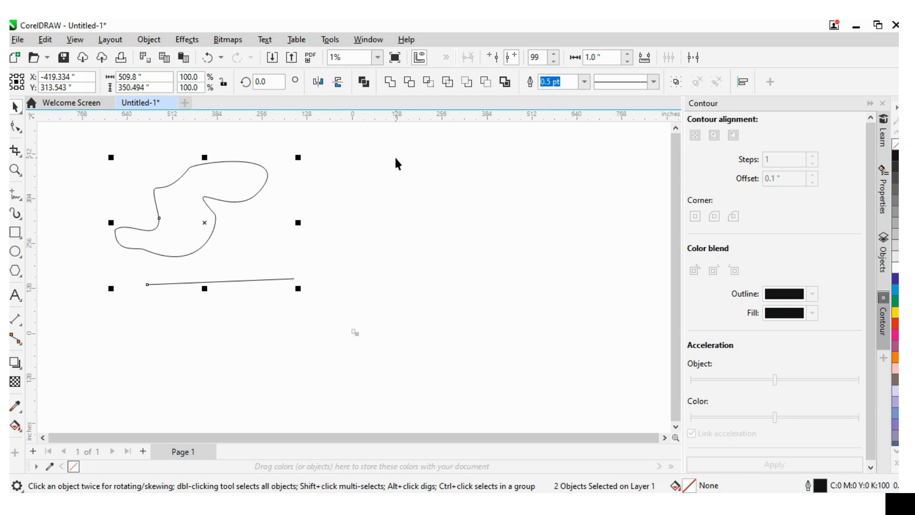
key(Delete)
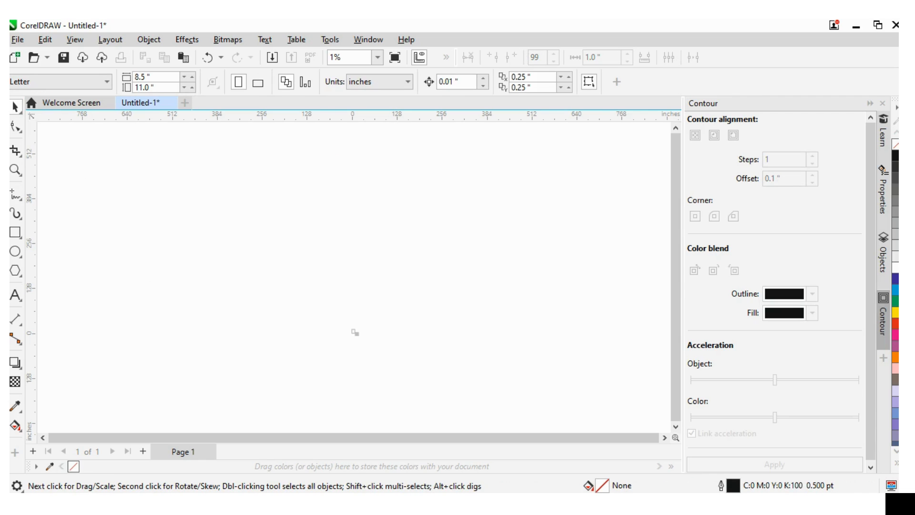
Draw a path with the Bézier tool, combining straight segments at its start with curved segments.
click(19, 215)
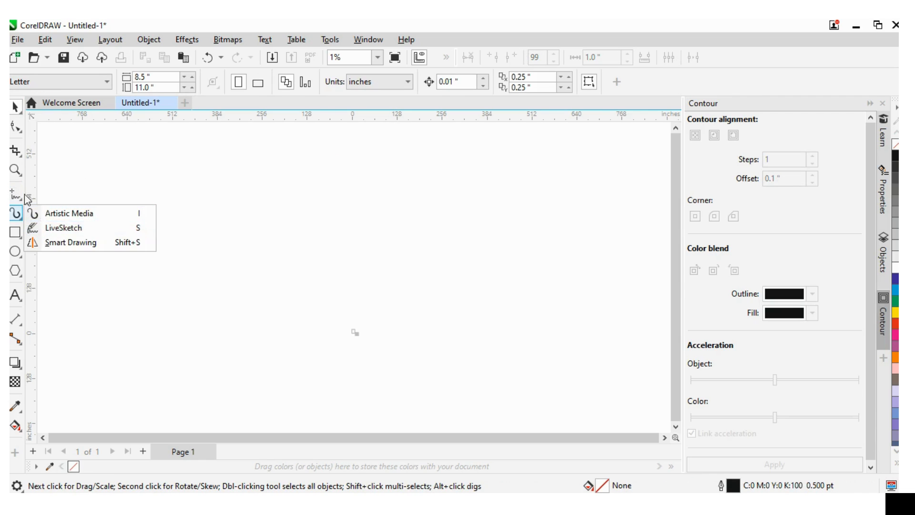
click(24, 194)
click(56, 223)
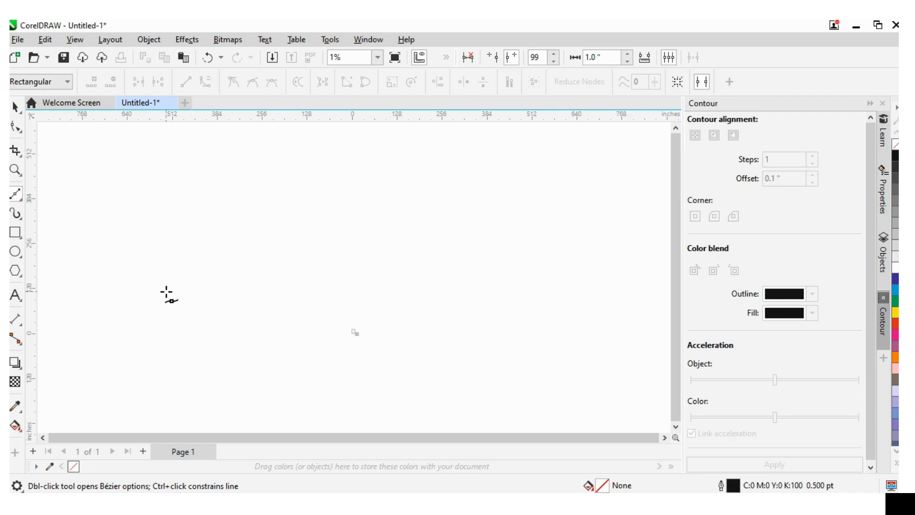
click(320, 290)
click(237, 202)
drag(129, 215, 123, 130)
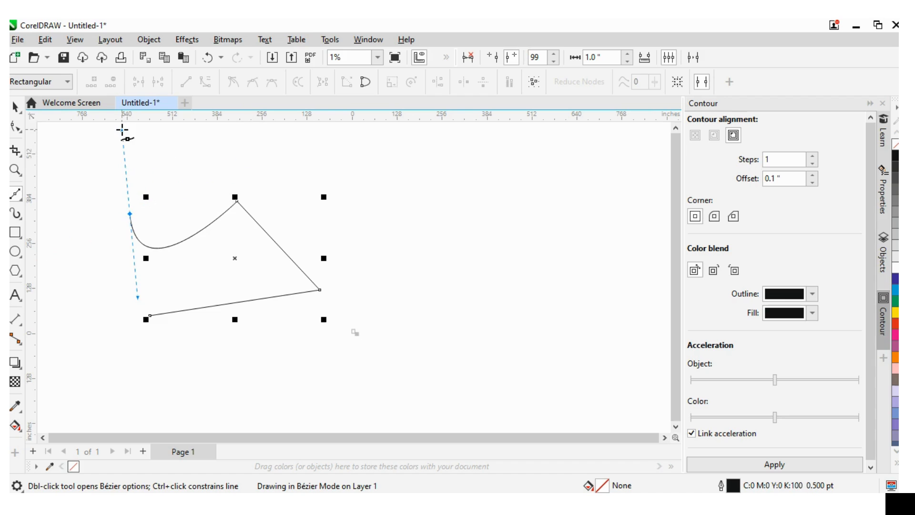
click(269, 158)
click(437, 236)
Select the whole Bézier path and delete it.
click(16, 107)
drag(87, 402, 501, 143)
key(Delete)
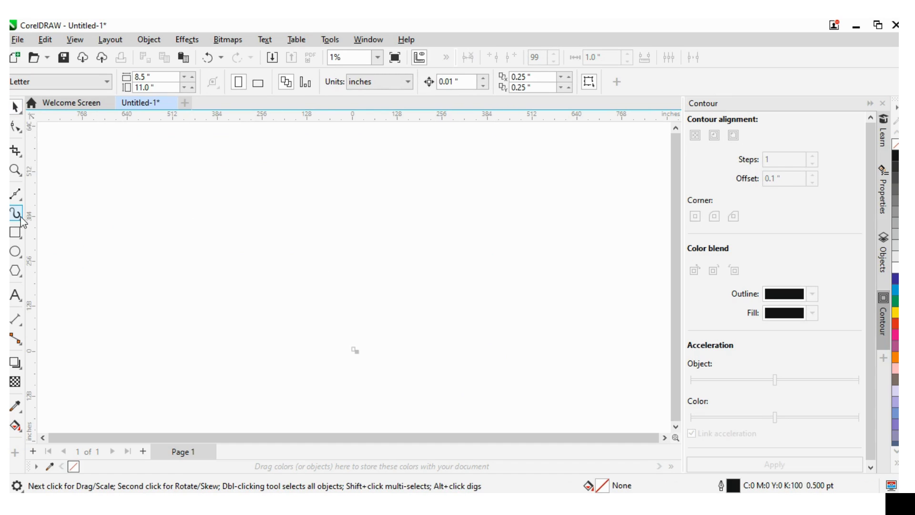
Draw a closed shape about 1,010 by 420 inches with the Pen tool, with a straight base and curved sides.
click(19, 197)
click(53, 237)
click(142, 294)
click(406, 292)
mouse_move(367, 230)
mouse_down()
mouse_move(305, 248)
mouse_move(235, 213)
mouse_move(229, 196)
mouse_move(239, 209)
mouse_up()
drag(176, 186, 221, 286)
drag(83, 246, 66, 256)
click(145, 295)
key(space)
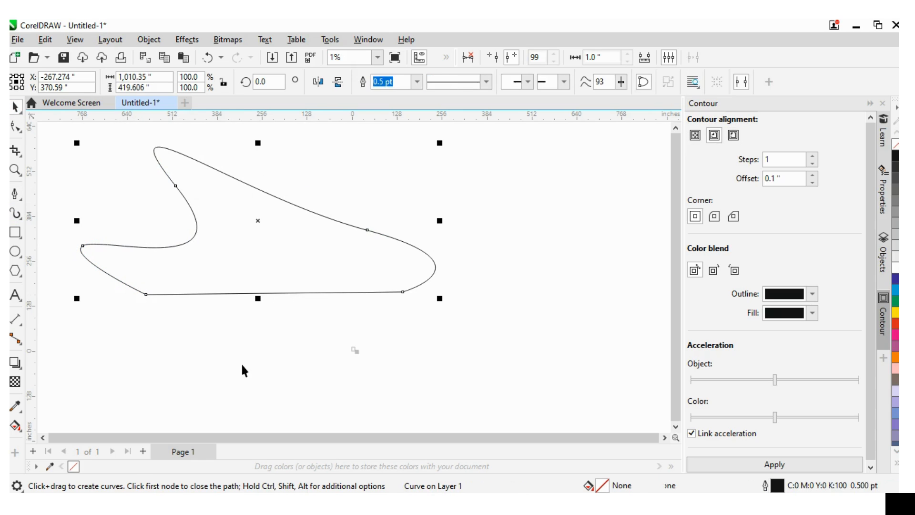
click(242, 363)
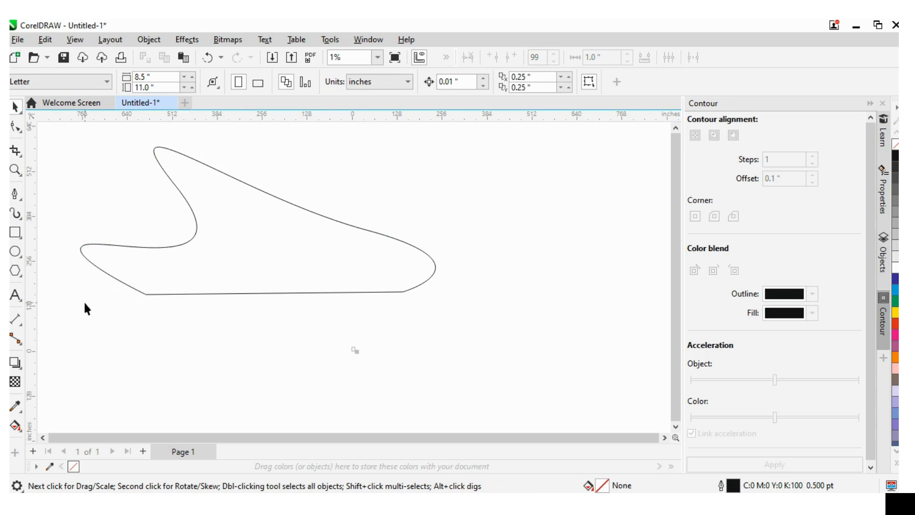
Select the closed Pen shape and delete it.
drag(464, 142, 515, 200)
click(408, 289)
key(Delete)
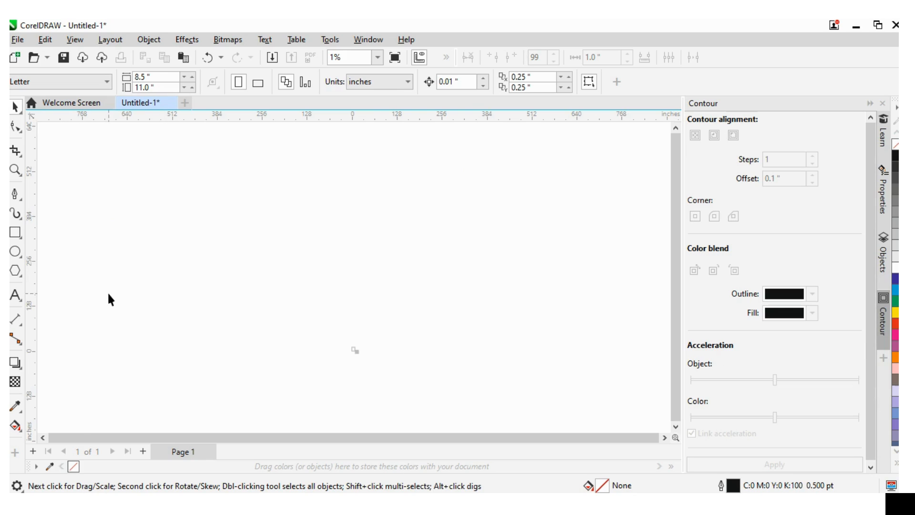
Draw a horizontal line about 634 inches long with the 2-Point Line tool and deselect it.
click(20, 199)
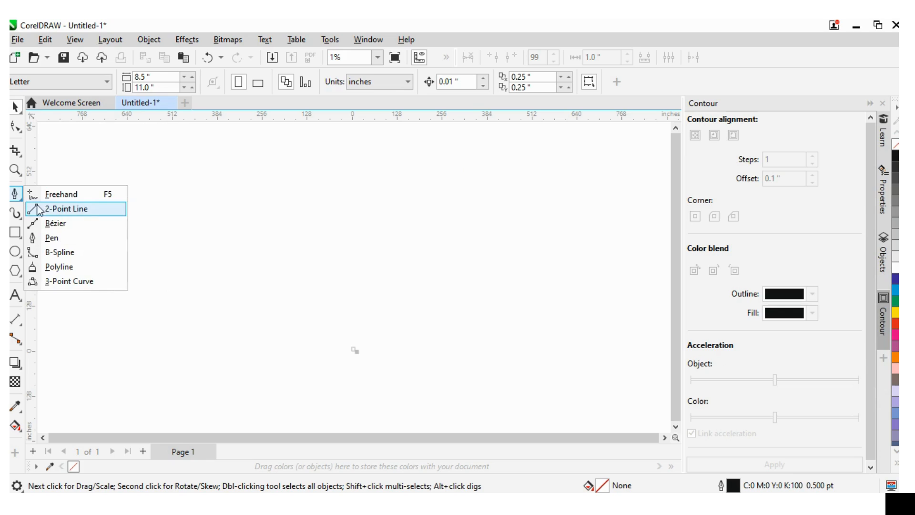
click(67, 209)
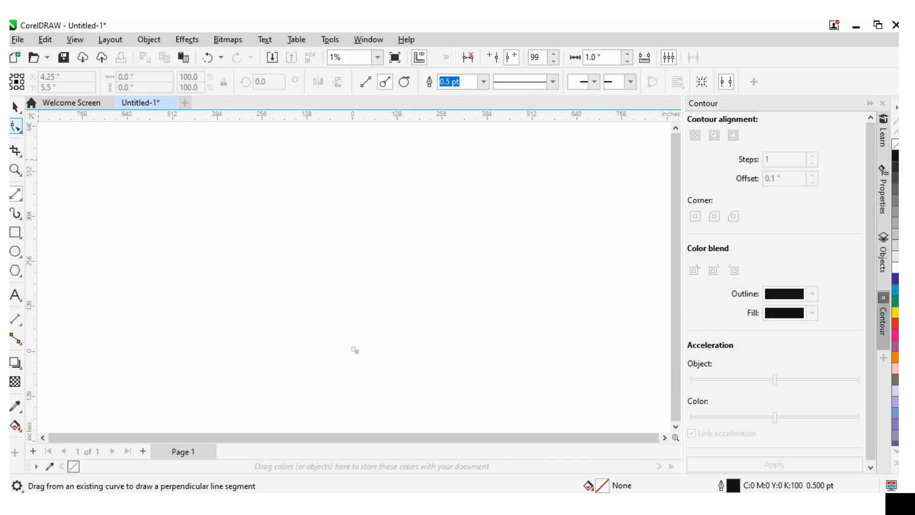
click(16, 106)
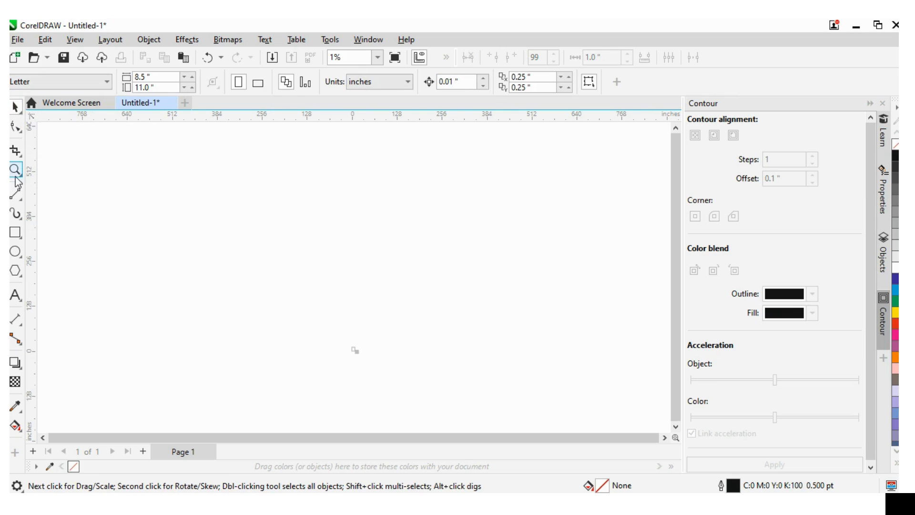
click(16, 194)
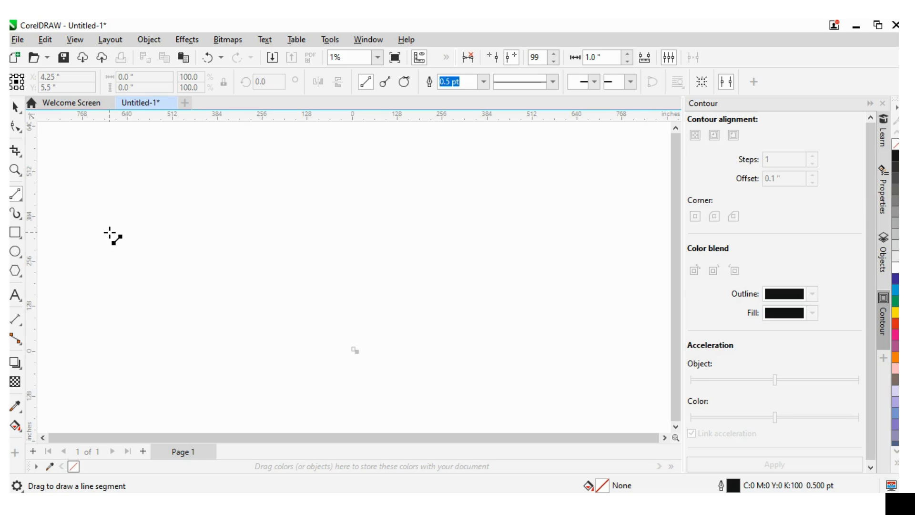
drag(110, 233, 334, 296)
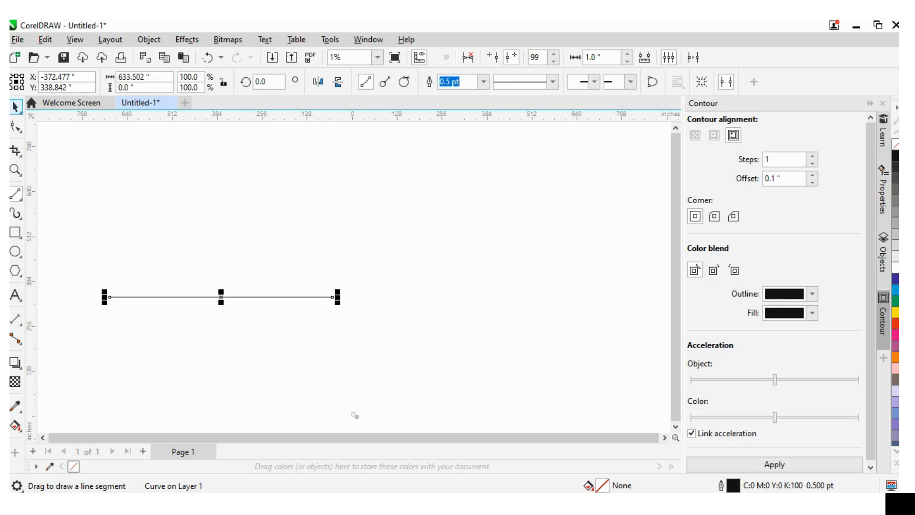
click(16, 107)
click(156, 278)
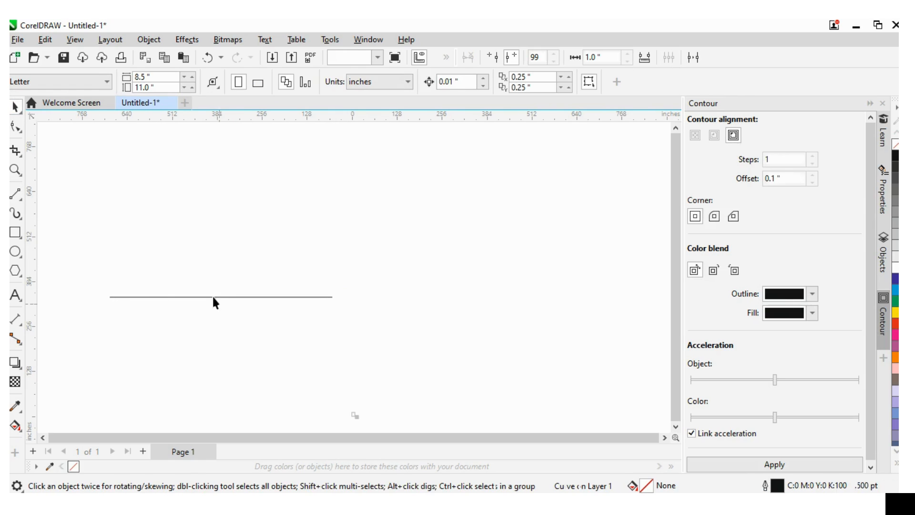
Move the horizontal line up and to the right, to about X -48, Y 607 inches.
click(216, 299)
click(223, 300)
drag(222, 300, 339, 206)
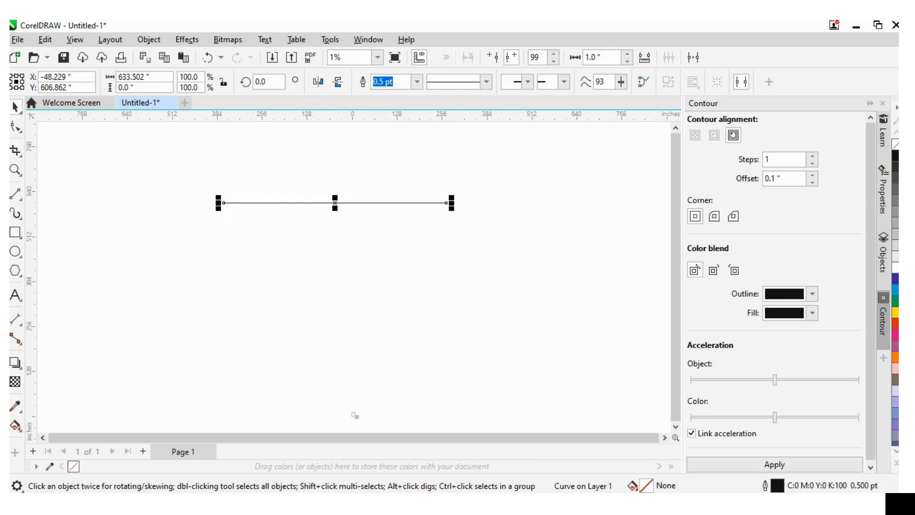
click(16, 199)
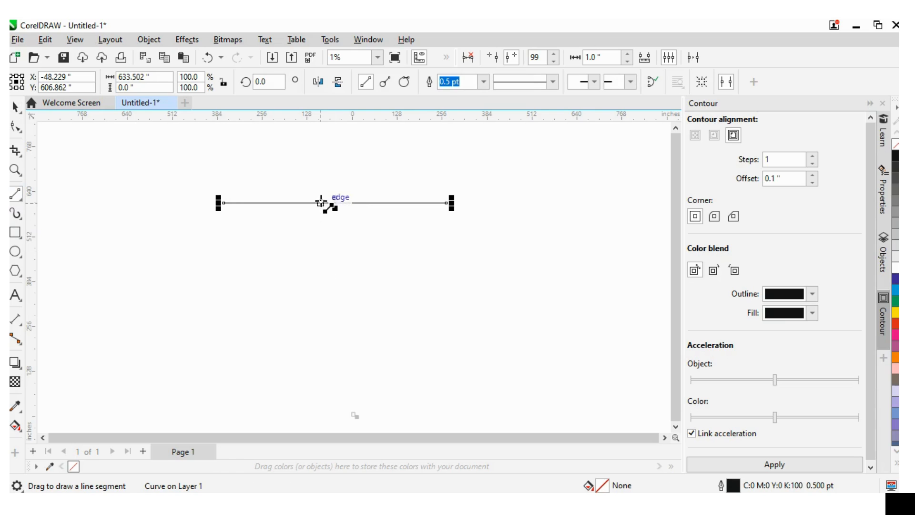
drag(323, 203, 323, 199)
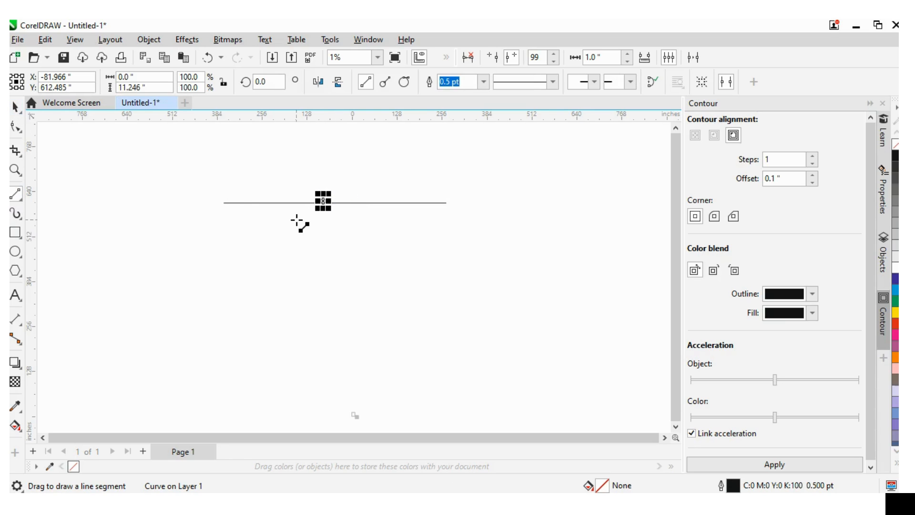
key(Delete)
key(space)
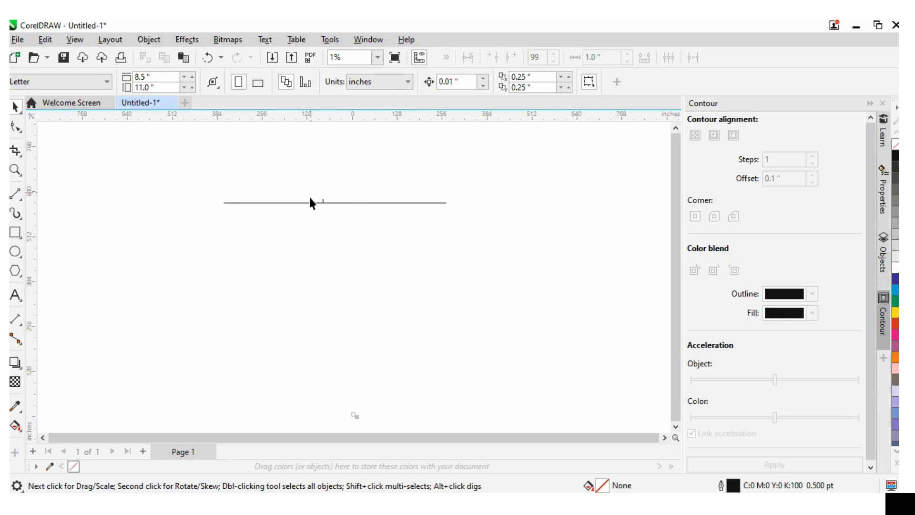
drag(400, 276, 392, 265)
key(Delete)
Draw a 444-inch vertical 2-point line down from the horizontal line's midpoint, and a diagonal line spanning about 498 by 288 inches to its right.
click(15, 195)
drag(335, 202, 336, 364)
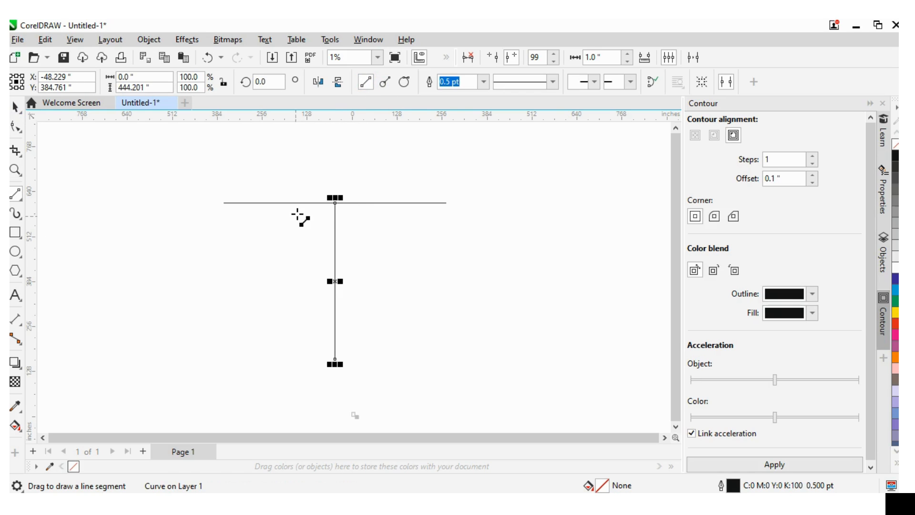
drag(387, 339, 562, 238)
click(15, 107)
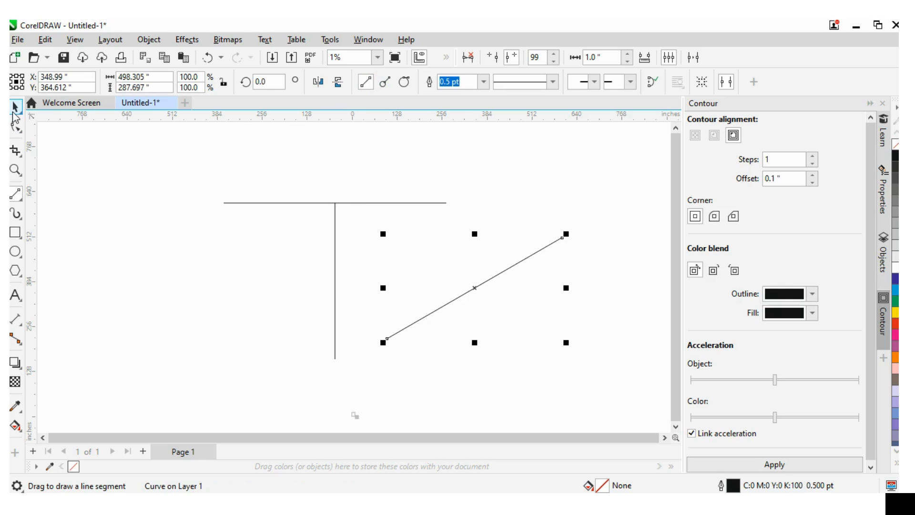
click(213, 223)
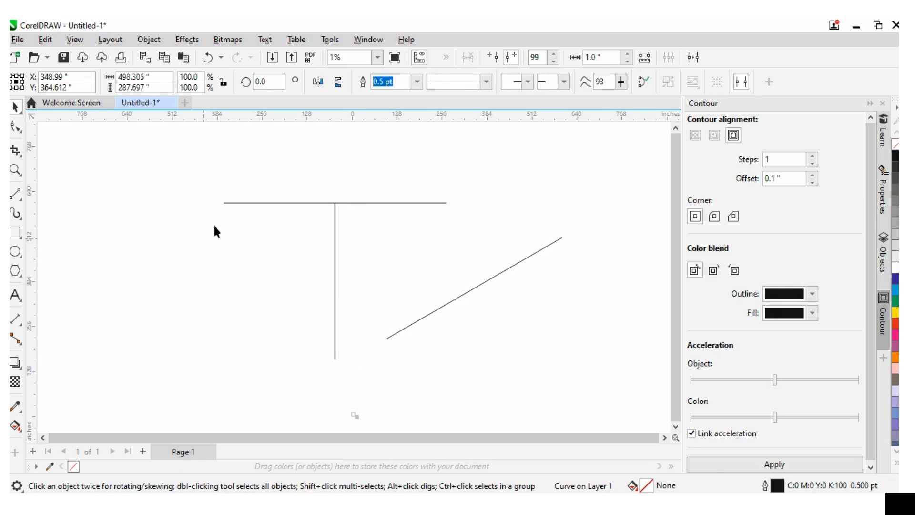
Draw a perpendicular 2-point line about 457 inches long, downward from the left half of the horizontal line.
click(15, 194)
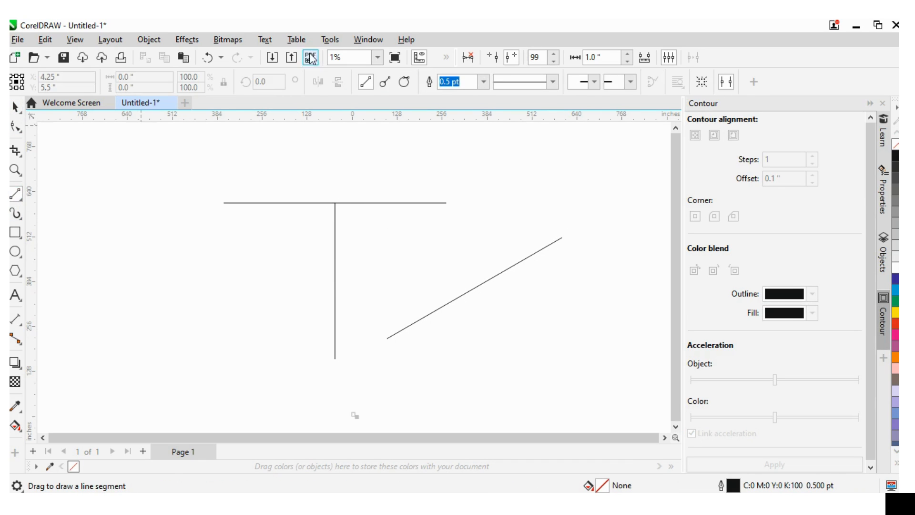
click(386, 86)
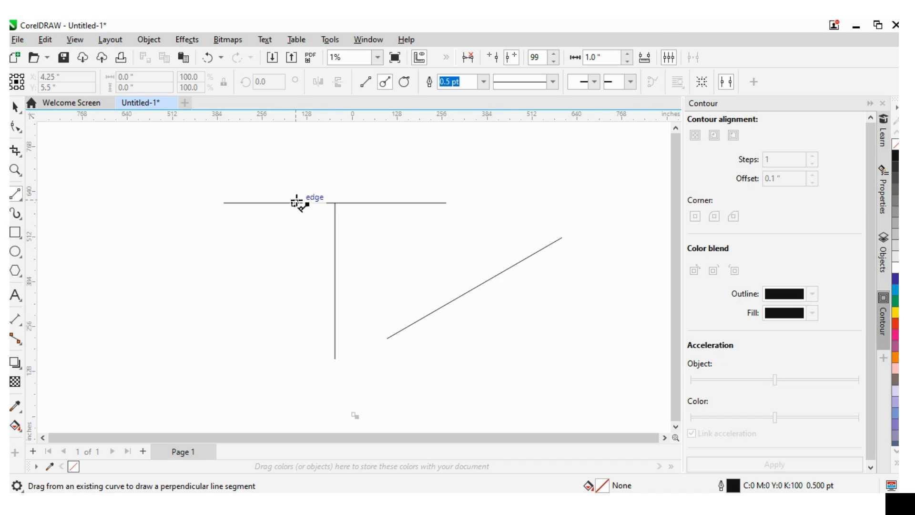
drag(288, 202, 284, 365)
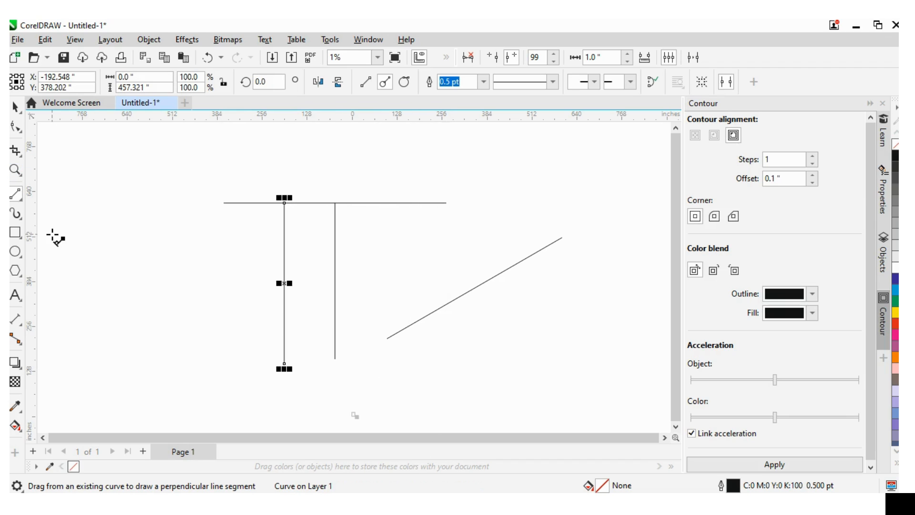
click(16, 108)
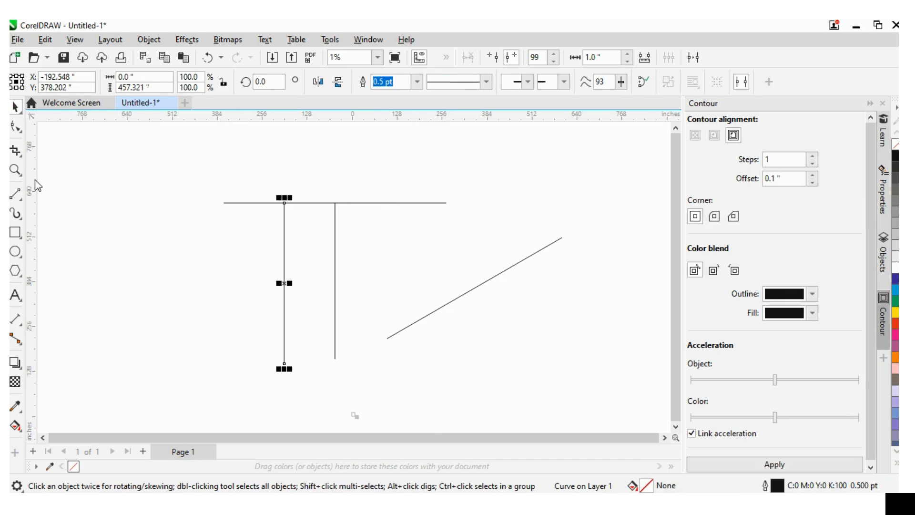
Draw an ellipse about 274 by 225 inches left of the lines and move it down and to the right.
click(16, 257)
drag(85, 233, 133, 271)
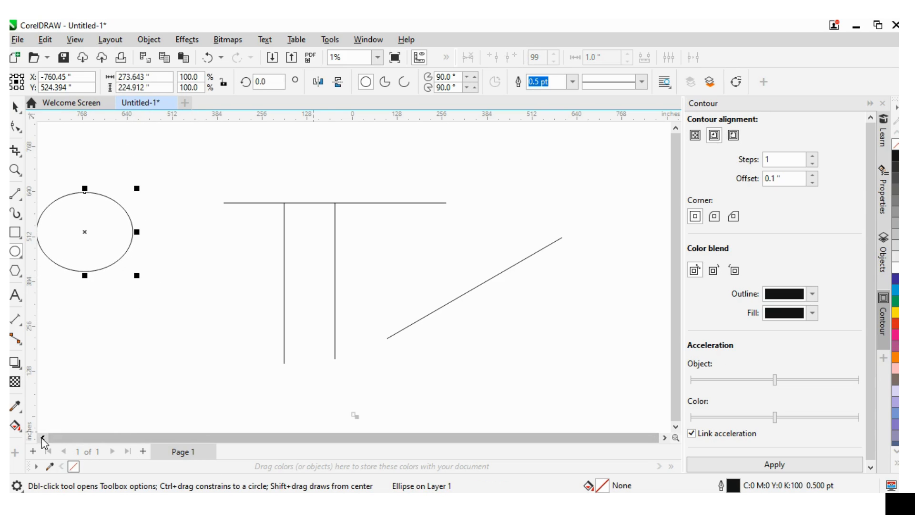
click(15, 107)
drag(86, 238, 407, 292)
Draw a perpendicular 2-point line about 561 inches long from the ellipse's right edge across both vertical lines.
click(16, 194)
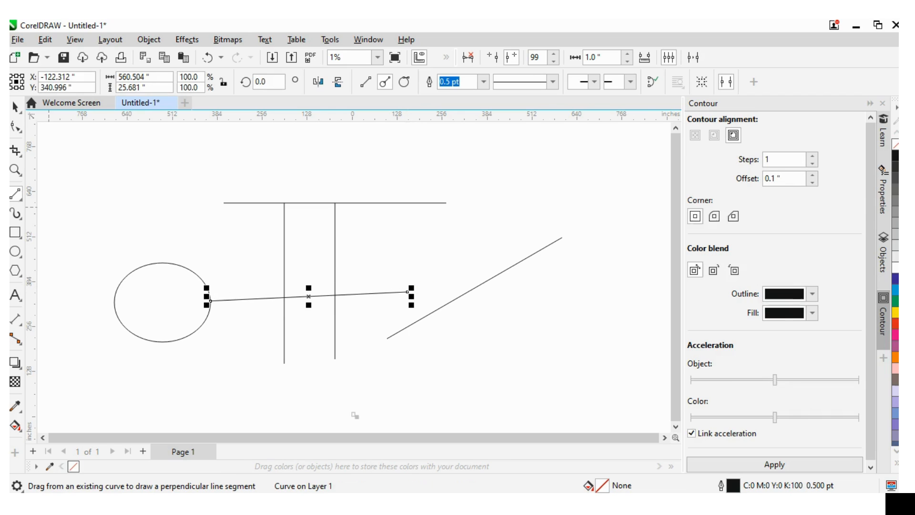
click(15, 107)
click(140, 190)
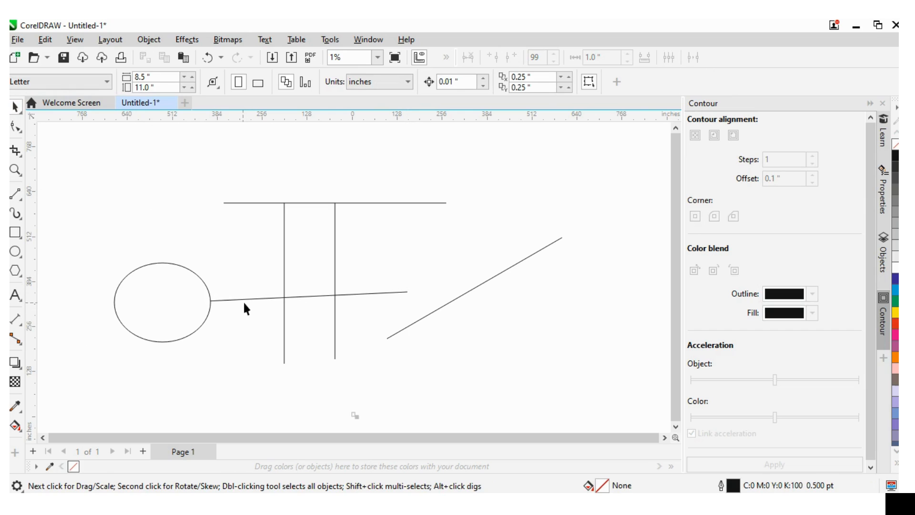
Draw a small rectangle above the ellipse and deselect it.
click(16, 233)
drag(114, 169, 142, 181)
click(15, 107)
click(156, 193)
Draw a perpendicular 2-point line about 53 inches long outward from the small rectangle's right edge.
click(13, 199)
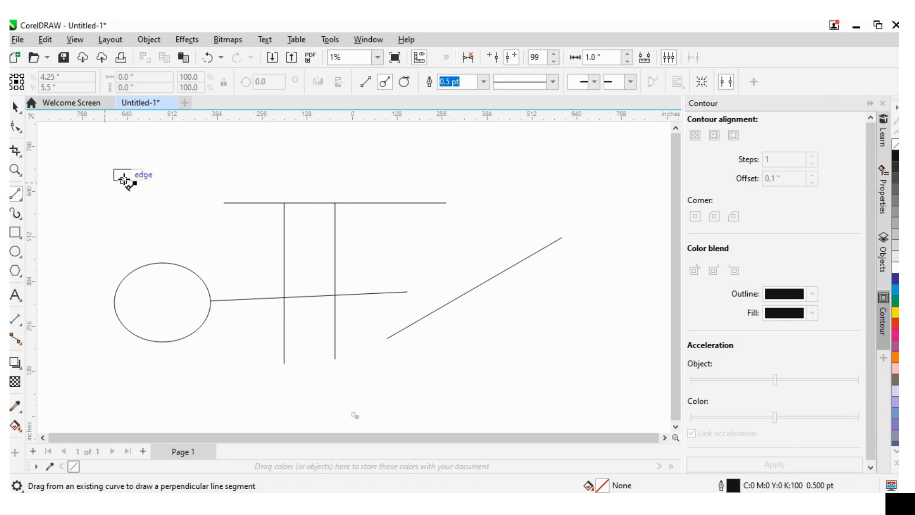
scroll(127, 180, up, 4)
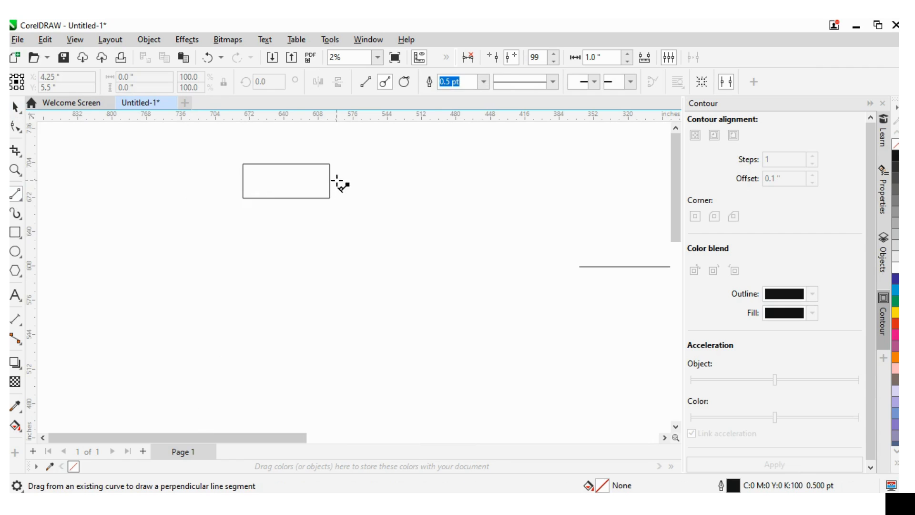
drag(330, 181, 390, 181)
scroll(390, 181, up, 1)
scroll(361, 163, up, 4)
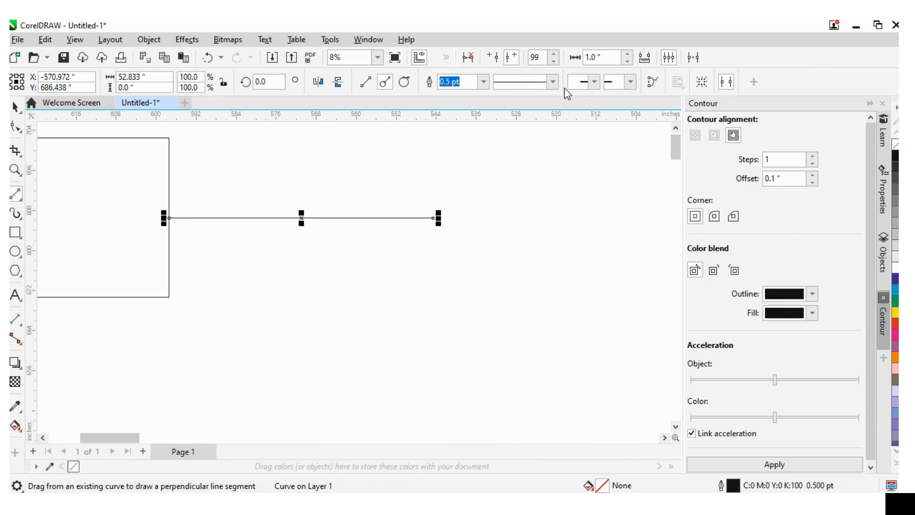
Add a solid triangular start arrowhead to the line at the end touching the rectangle.
click(553, 83)
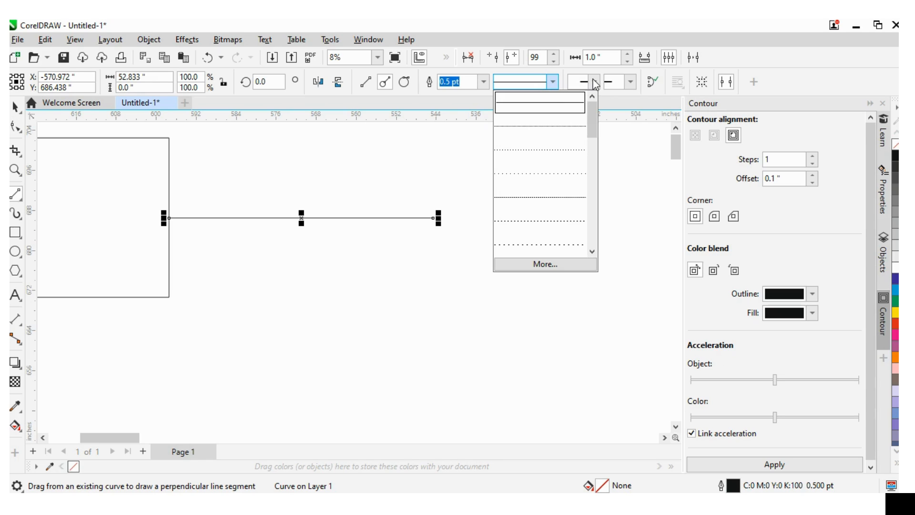
key(Escape)
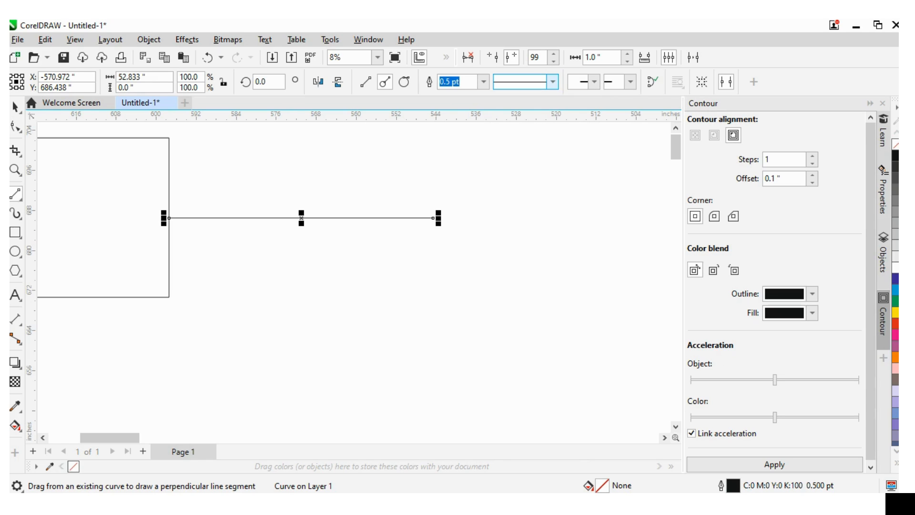
click(595, 84)
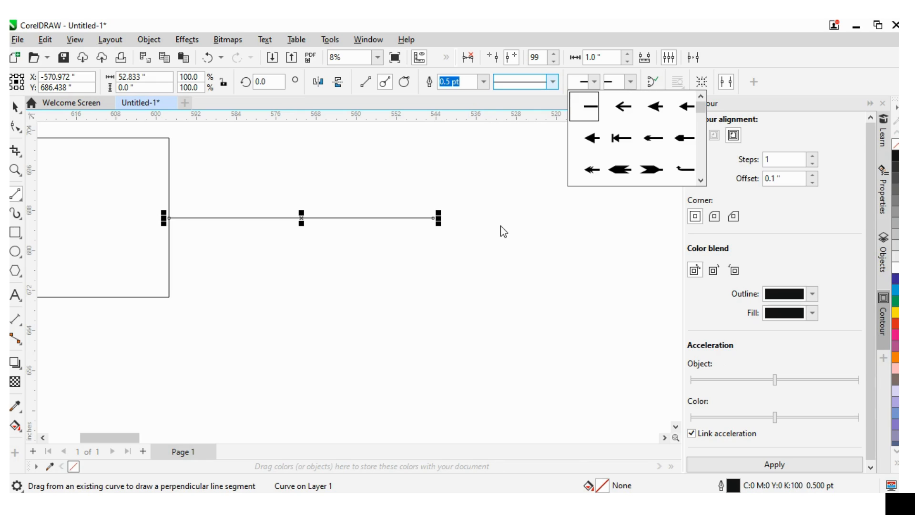
click(595, 141)
scroll(176, 232, up, 1)
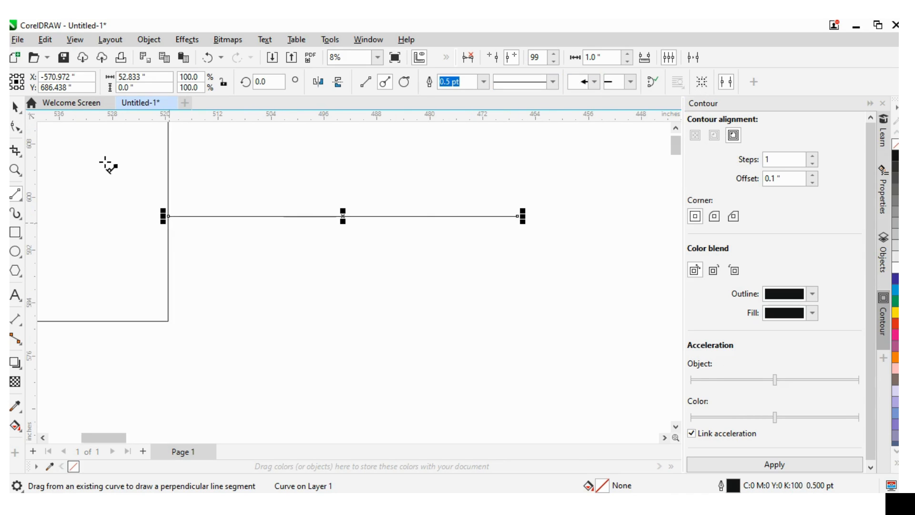
Draw a horizontal 2-point line about 17 inches long just below the rectangle's perpendicular line.
scroll(289, 251, up, 1)
drag(202, 254, 332, 253)
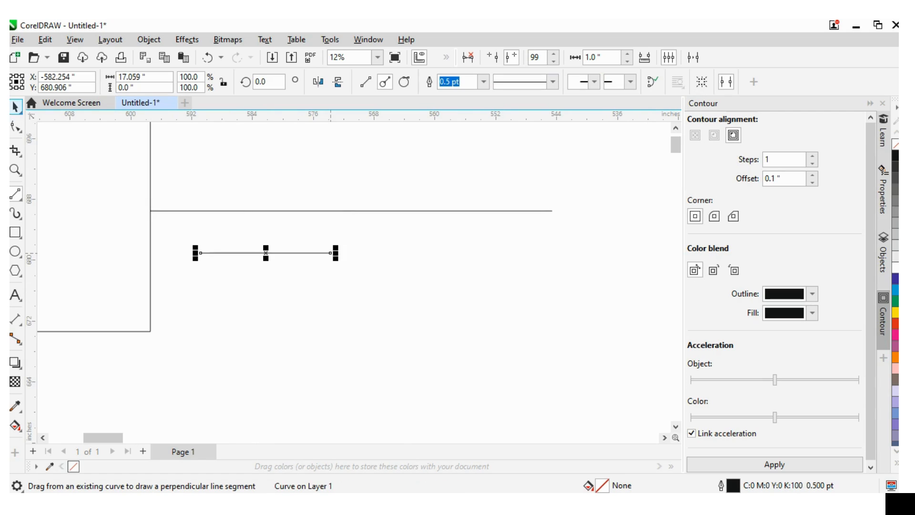
click(15, 107)
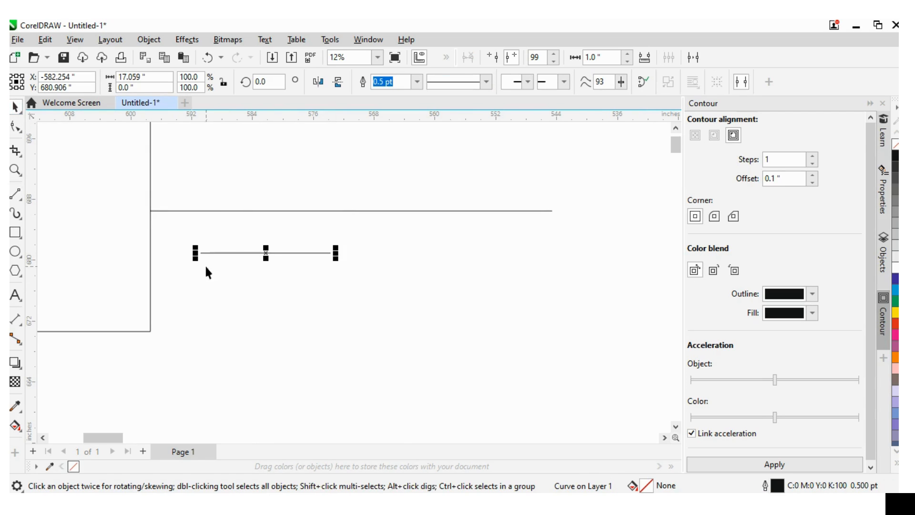
Examine the short line's left end and the arrowhead where the upper line meets the rectangle's edge.
scroll(205, 264, up, 1)
scroll(210, 257, up, 3)
scroll(179, 231, up, 3)
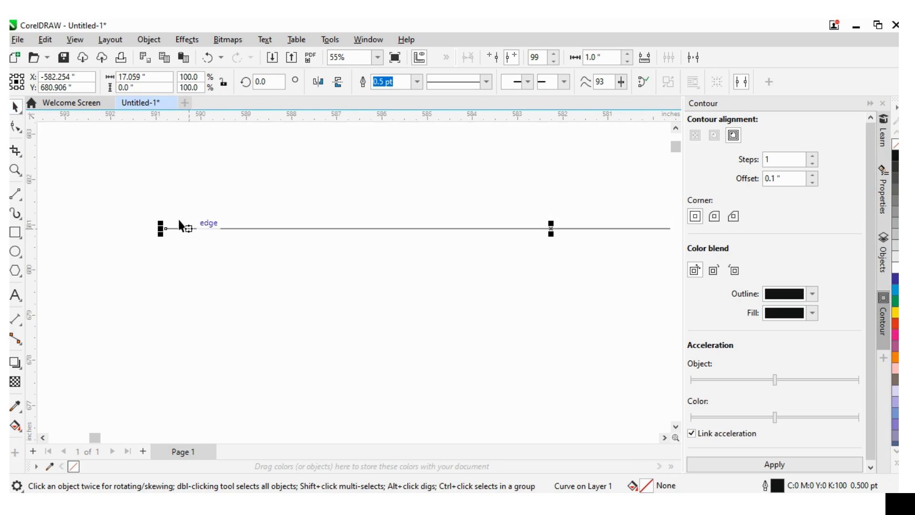
scroll(182, 231, up, 1)
scroll(184, 231, down, 2)
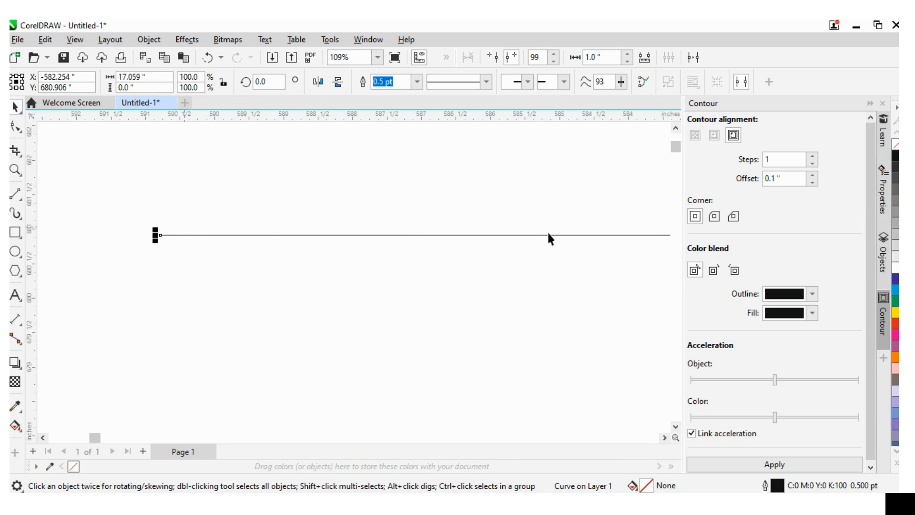
scroll(550, 235, down, 3)
click(668, 307)
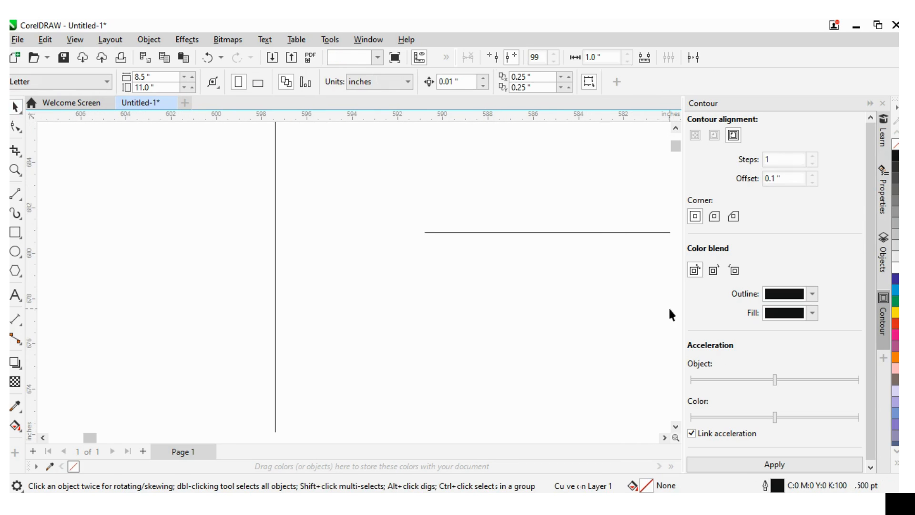
click(664, 437)
scroll(172, 249, down, 2)
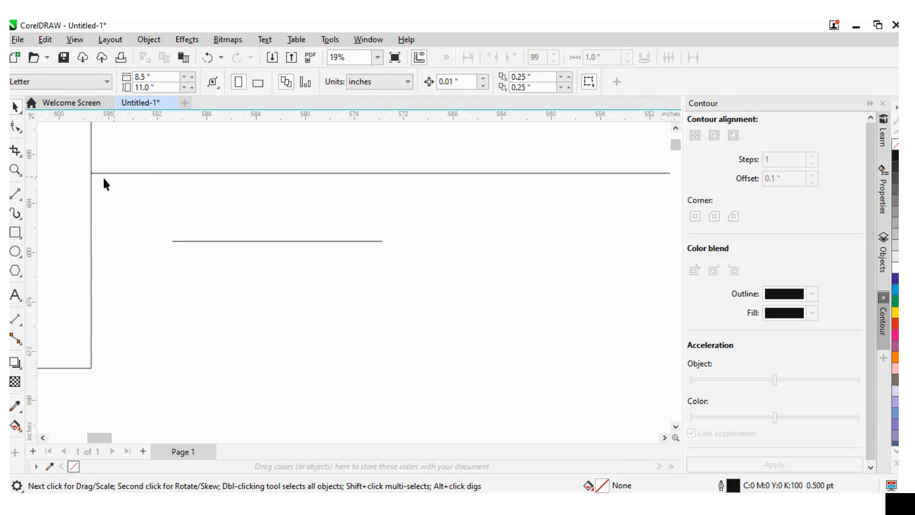
scroll(87, 174, up, 6)
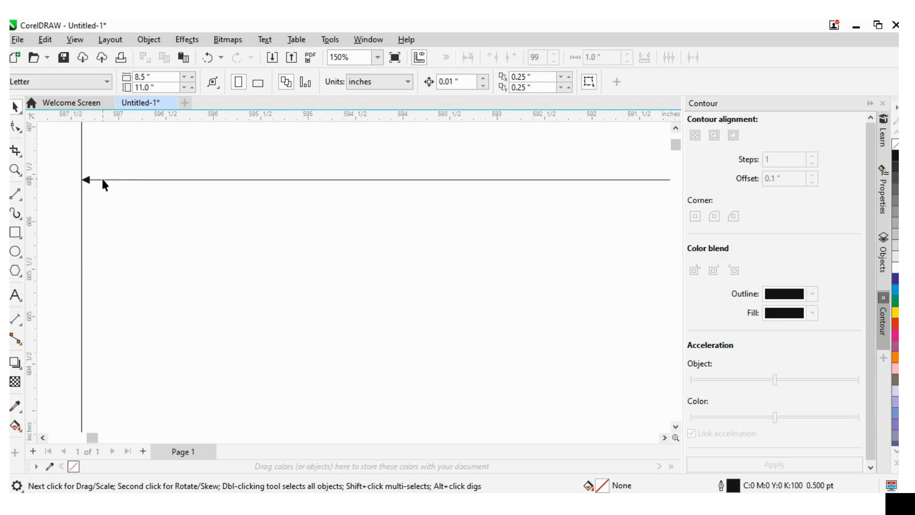
scroll(465, 348, down, 3)
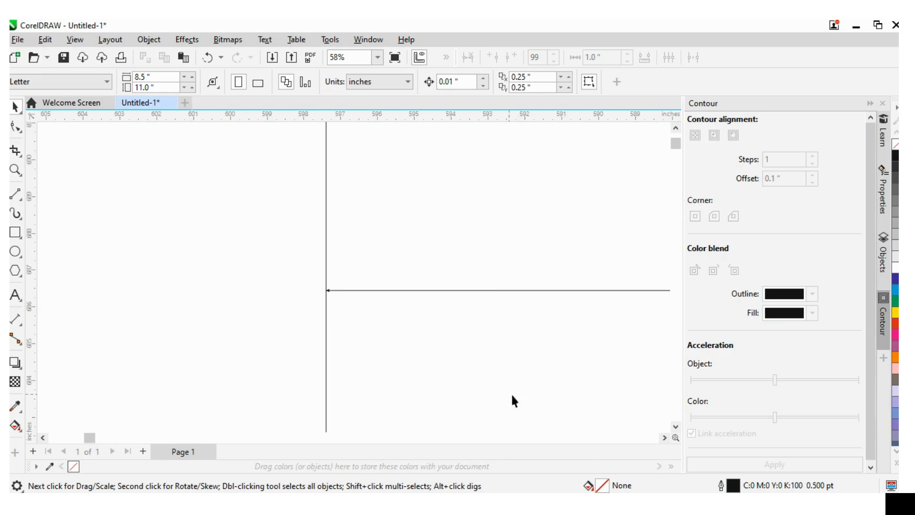
scroll(335, 287, up, 2)
scroll(344, 294, down, 2)
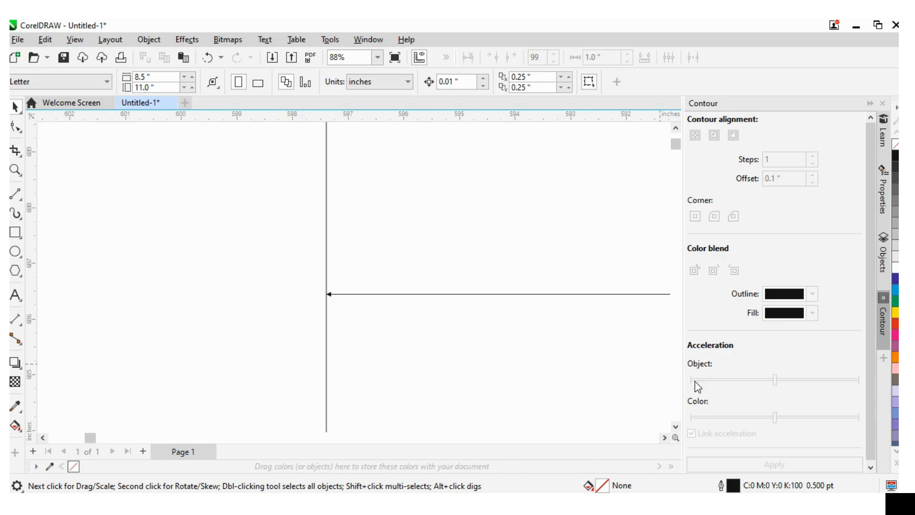
Add a solid feathered start arrowhead to the left end of the short lower line.
click(676, 427)
click(676, 427)
click(676, 427)
click(675, 428)
click(676, 427)
click(676, 427)
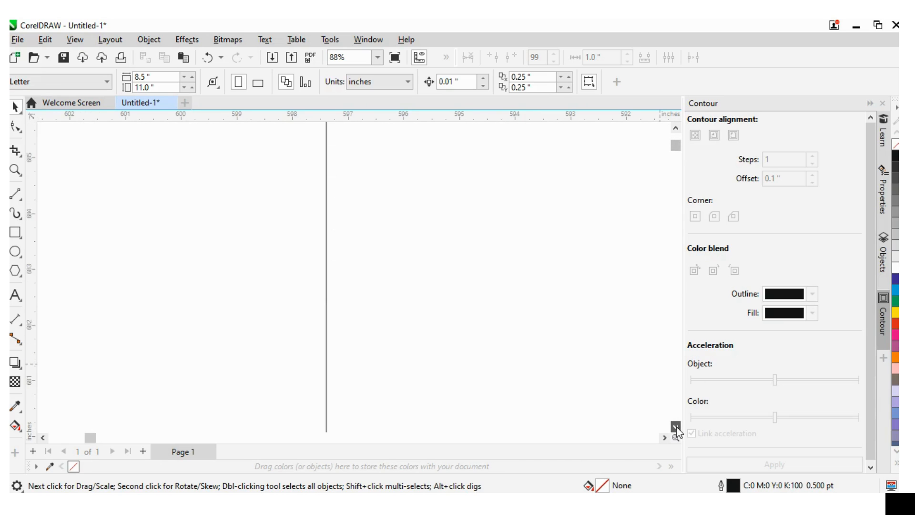
scroll(528, 321, down, 3)
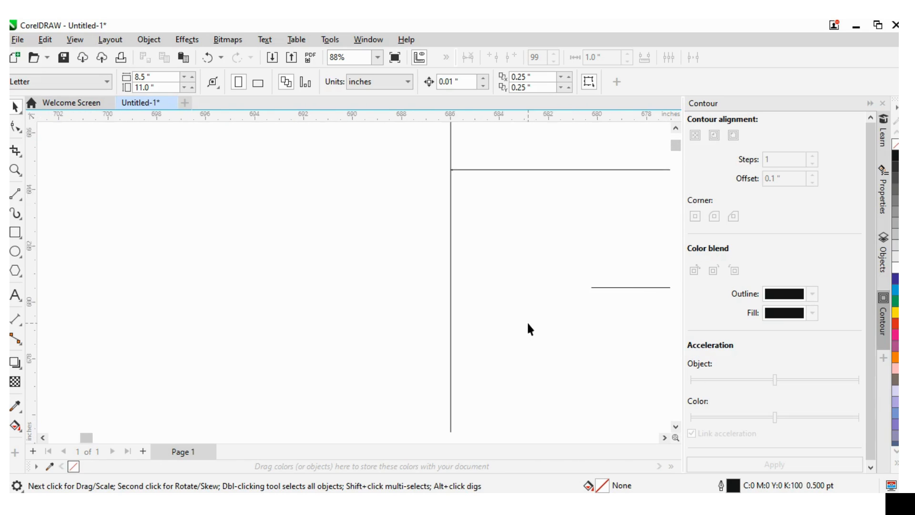
click(628, 287)
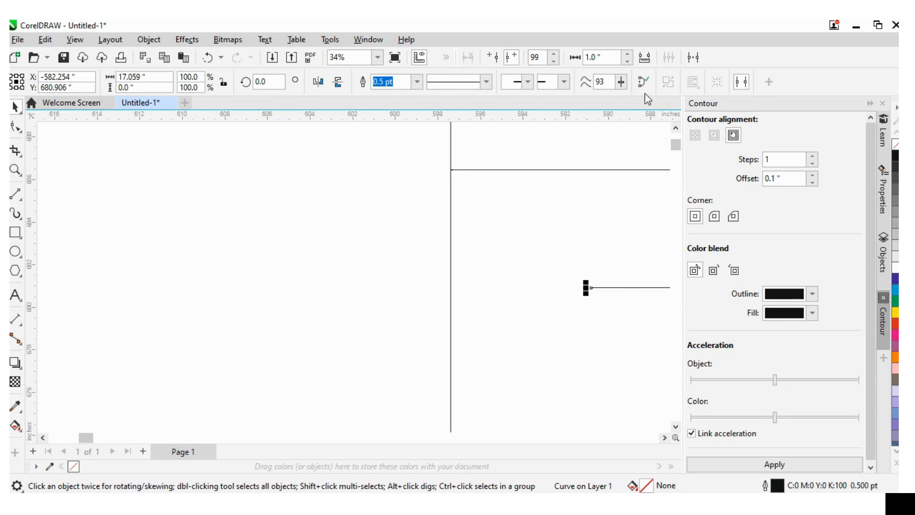
click(527, 82)
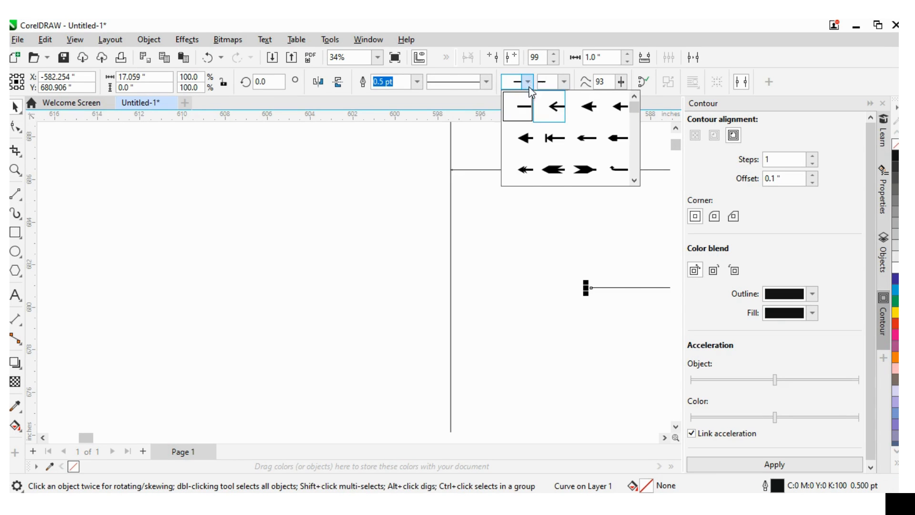
click(549, 167)
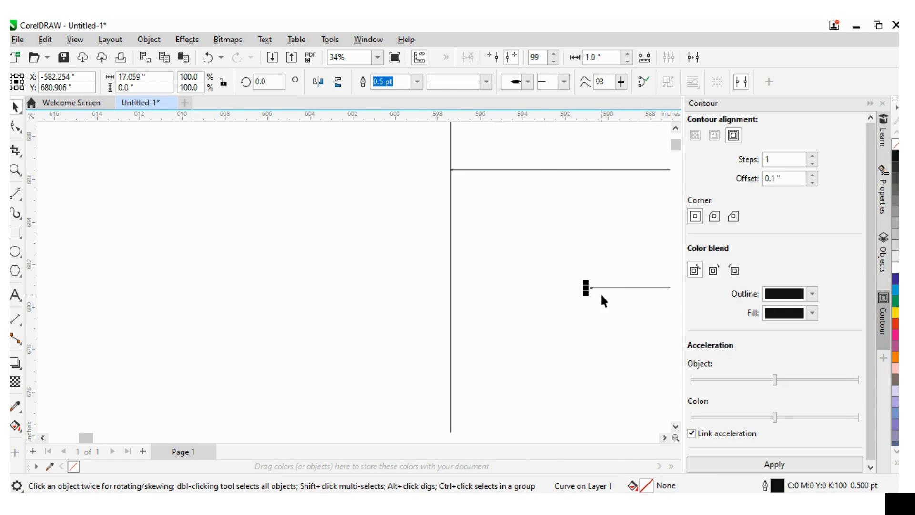
scroll(601, 286, up, 6)
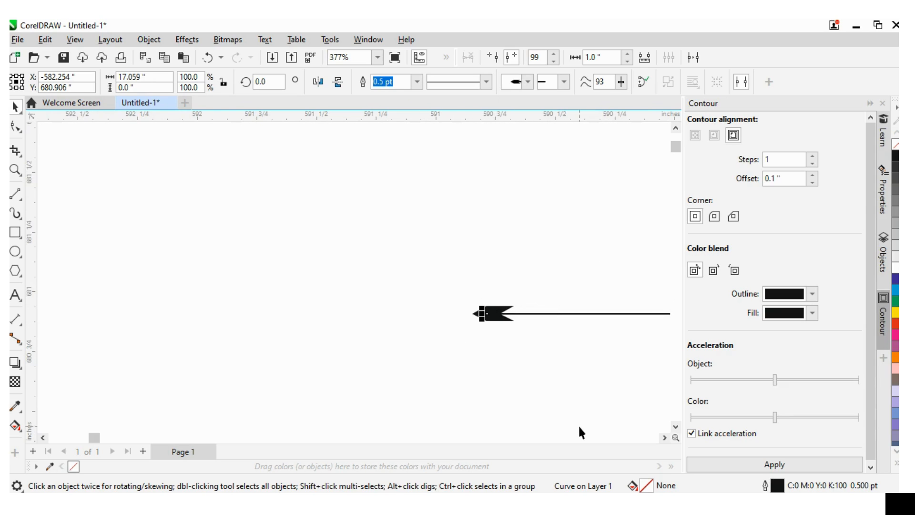
Add a solid end arrowhead with a block body and pointed tip to the short line's right end, and deselect the line.
click(664, 437)
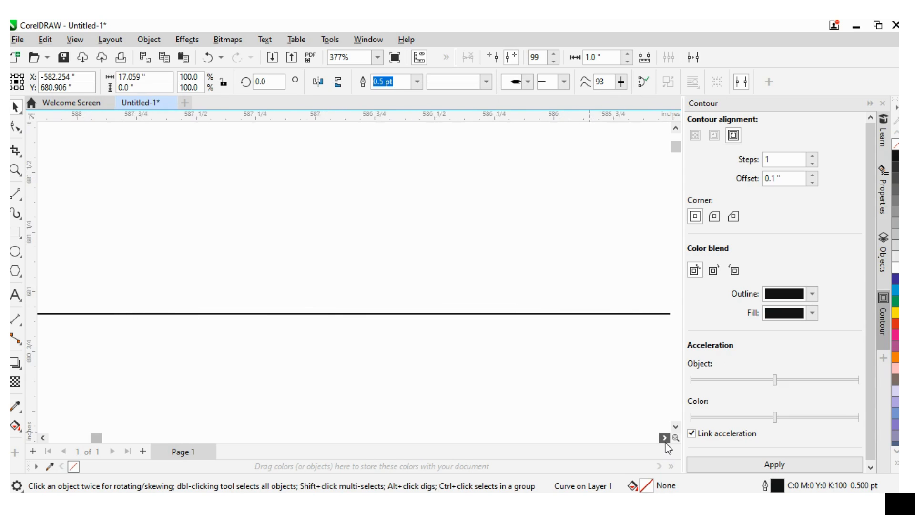
scroll(615, 327, down, 3)
scroll(616, 329, down, 2)
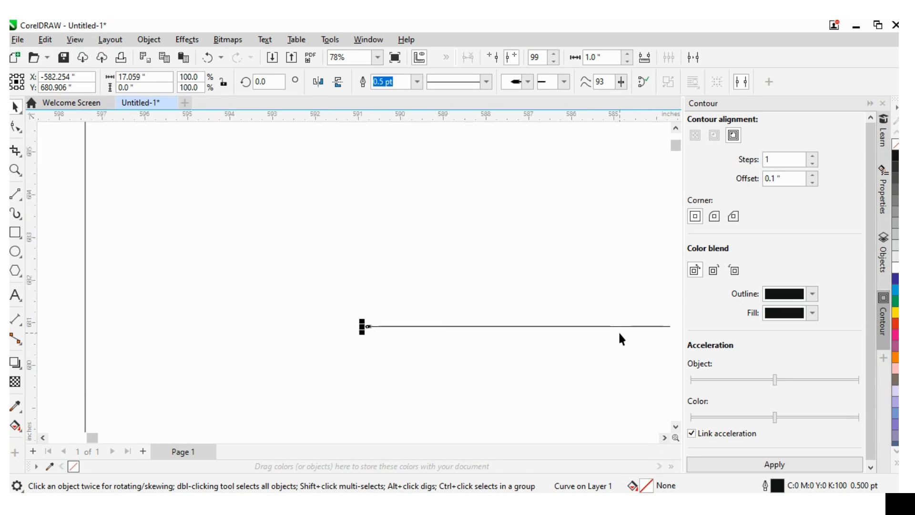
click(626, 328)
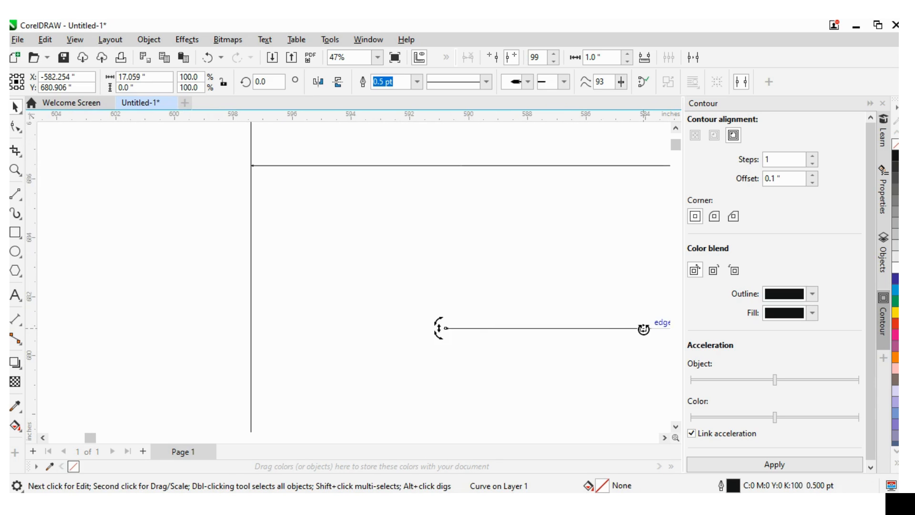
click(664, 438)
click(665, 438)
click(620, 272)
scroll(629, 325, up, 2)
scroll(645, 339, up, 2)
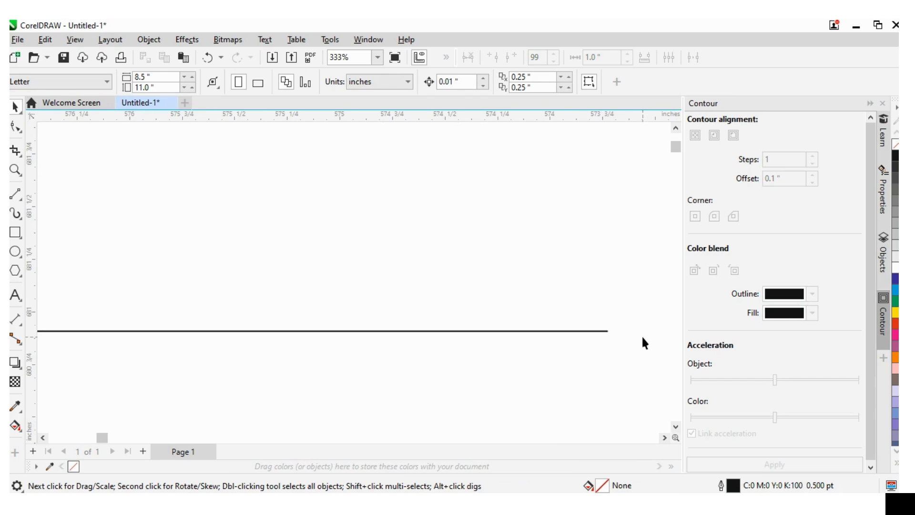
click(603, 331)
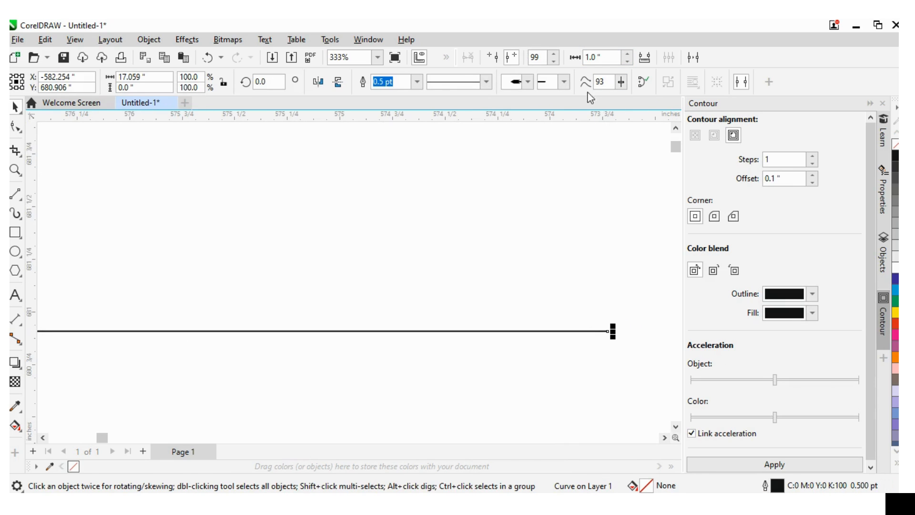
click(564, 83)
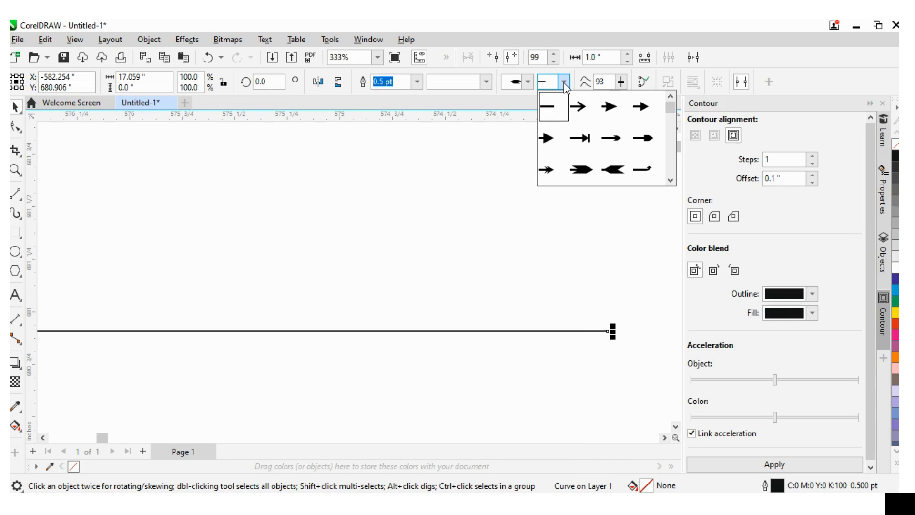
click(649, 139)
scroll(597, 314, up, 3)
click(619, 224)
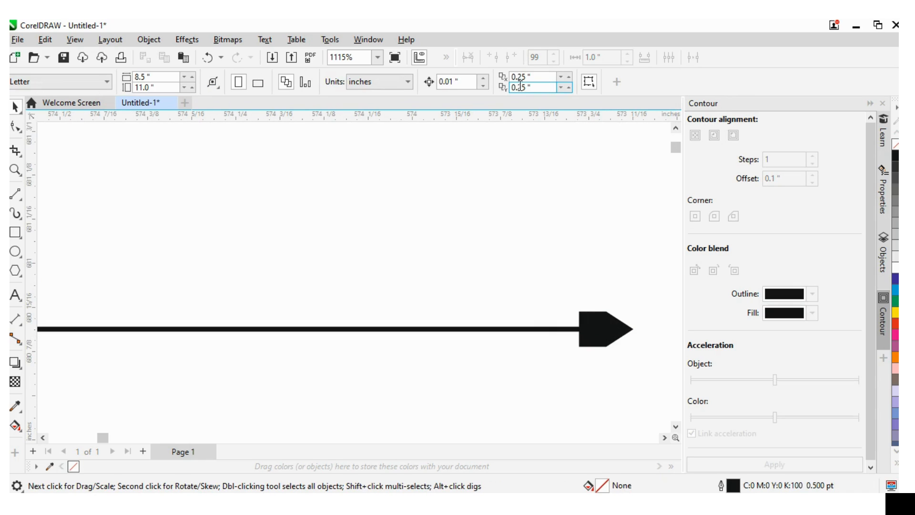
Select the short line and browse the available end arrowhead styles without choosing another one.
click(546, 329)
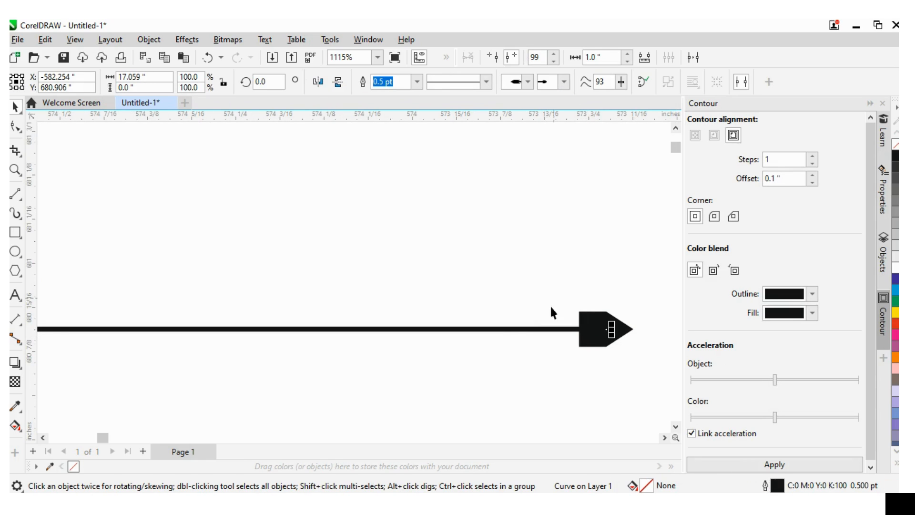
click(564, 81)
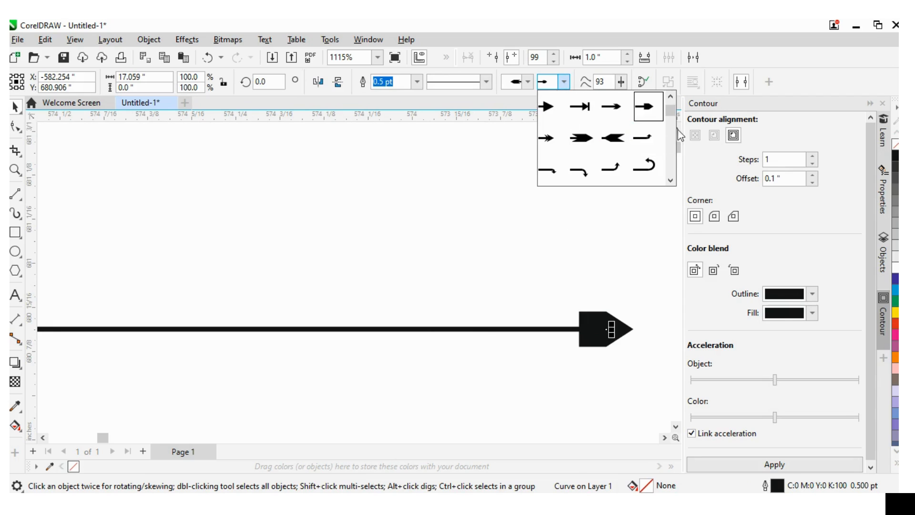
drag(671, 113, 673, 178)
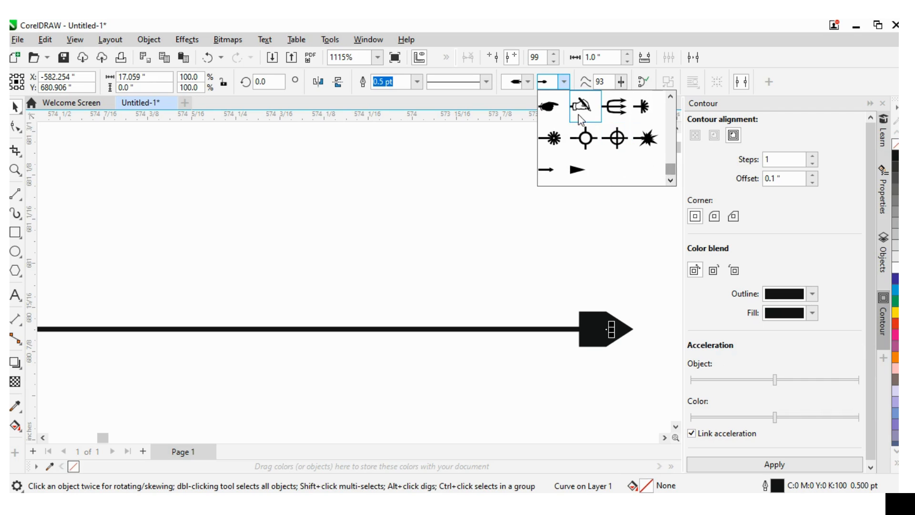
drag(671, 163, 670, 112)
click(330, 218)
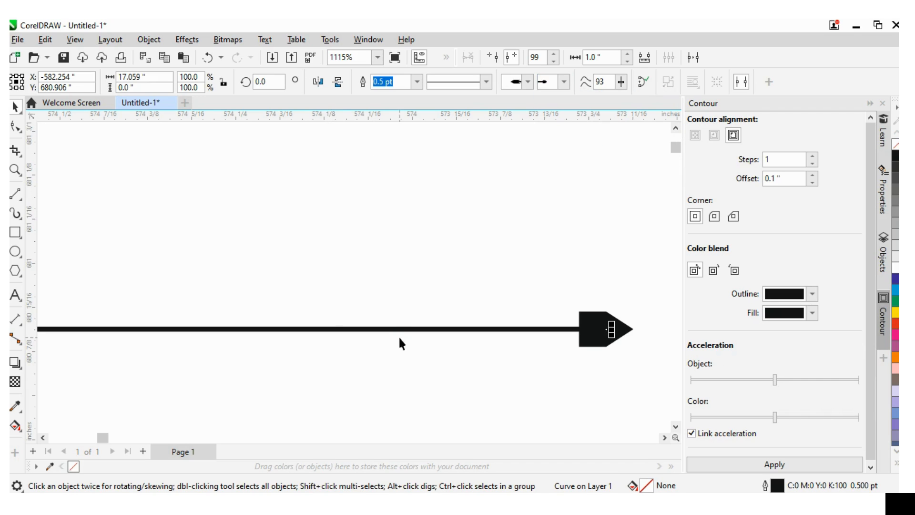
Apply the first finely dotted line style to the short line with the two arrowheads.
click(486, 82)
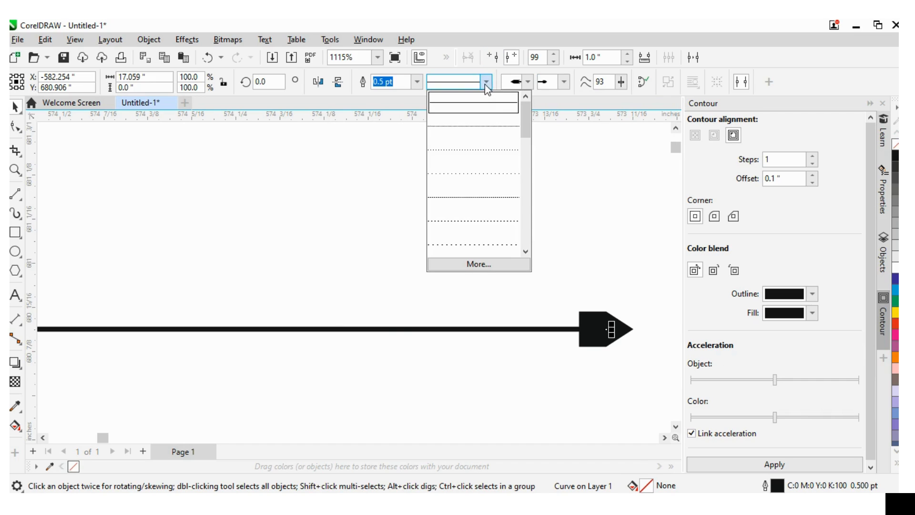
click(486, 136)
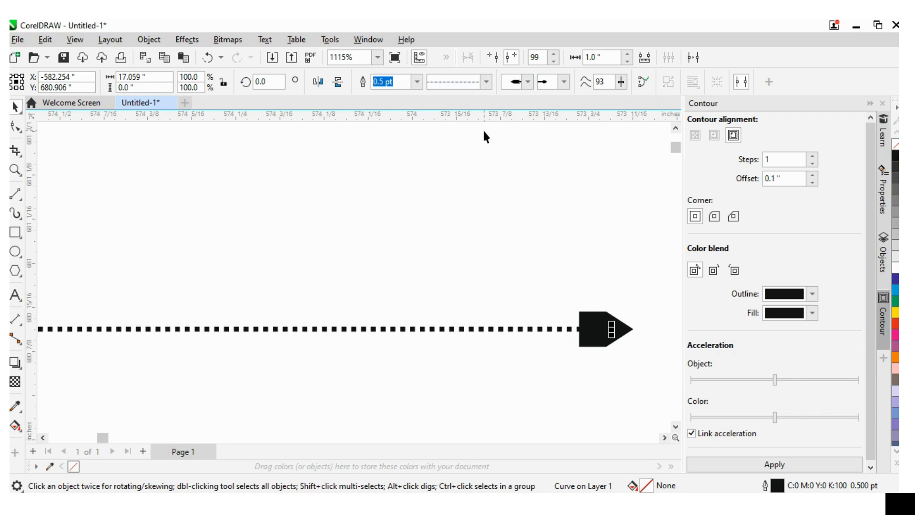
Try a wider-spaced dotted style on the short arrowed line, apply a dashed style with a thicker outline, and deselect the line.
click(486, 82)
click(472, 158)
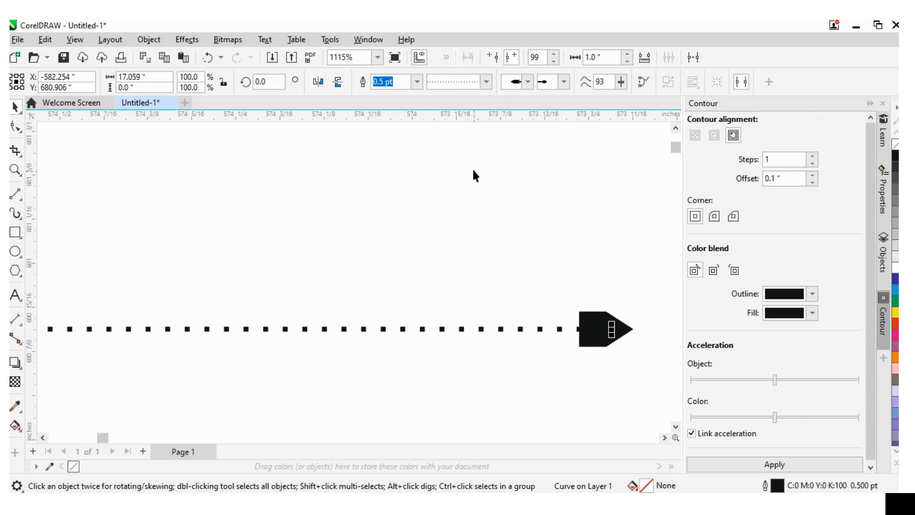
click(486, 82)
click(485, 210)
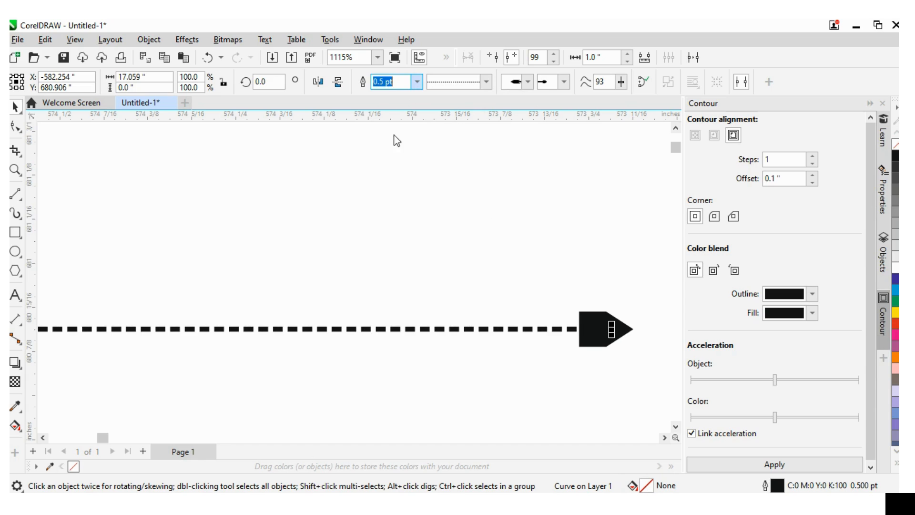
click(309, 165)
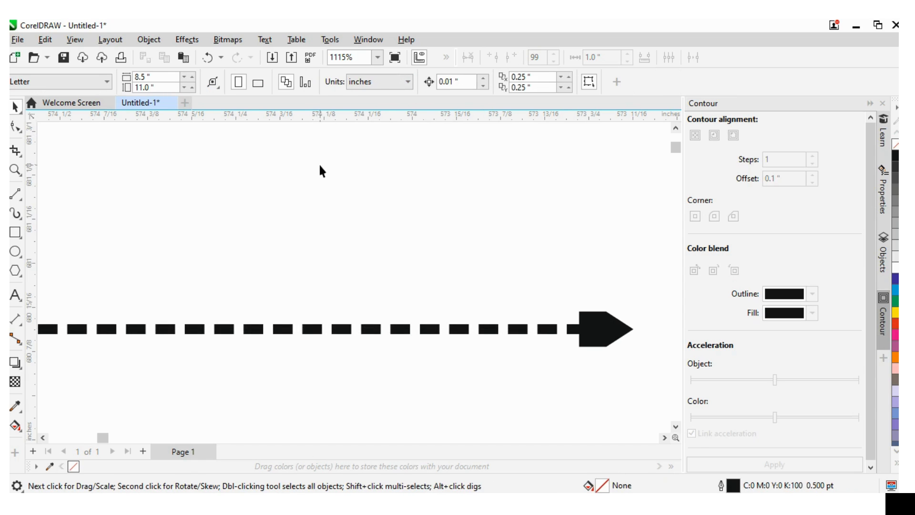
Examine the rectangle and its neighbouring horizontal lines at different zoom levels, briefly selecting the longer line.
scroll(319, 165, down, 10)
scroll(332, 175, down, 9)
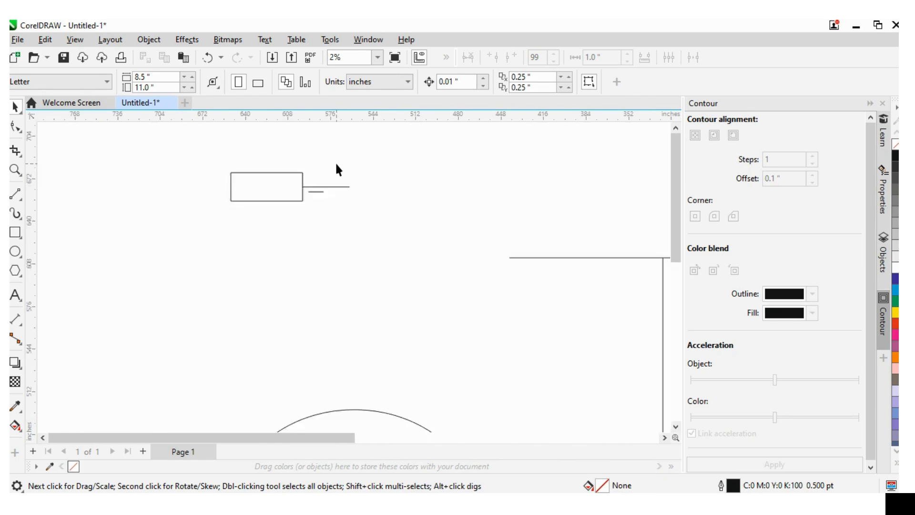
scroll(337, 169, down, 1)
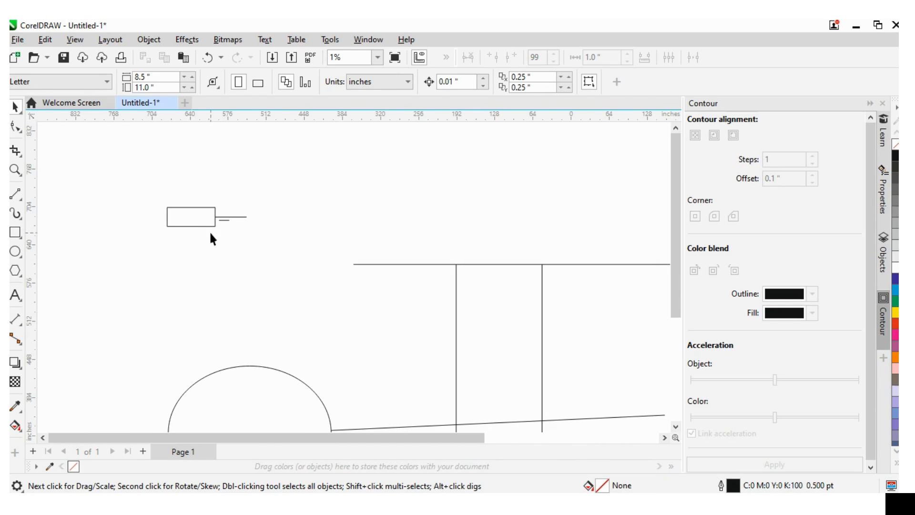
scroll(192, 205, up, 1)
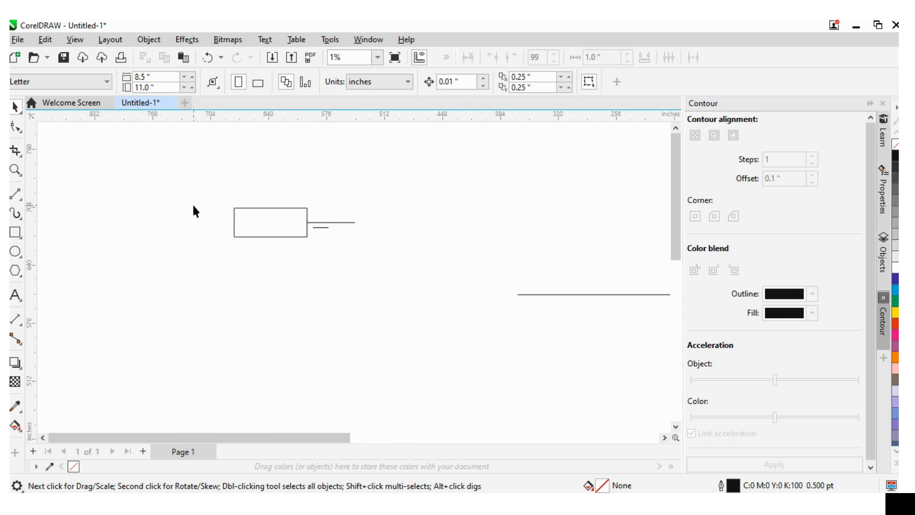
scroll(367, 226, up, 2)
scroll(409, 232, up, 6)
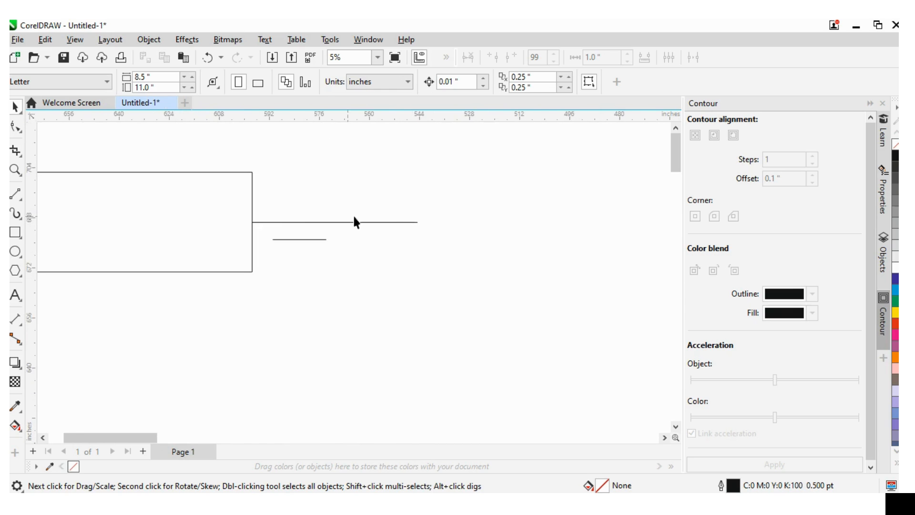
scroll(355, 227, up, 9)
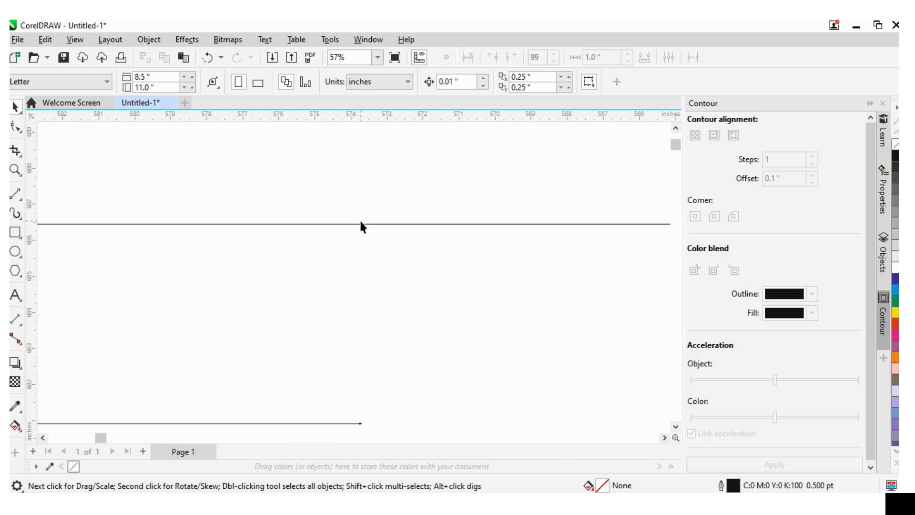
scroll(355, 227, down, 8)
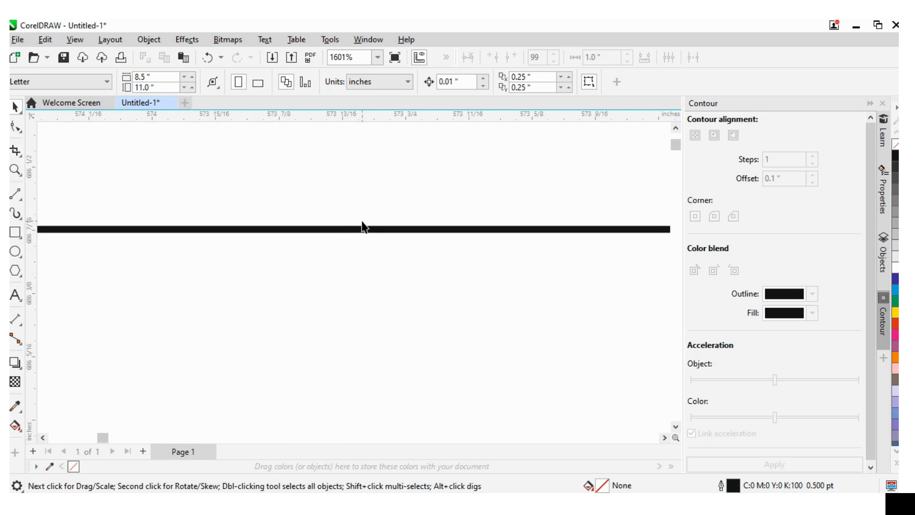
scroll(365, 225, down, 4)
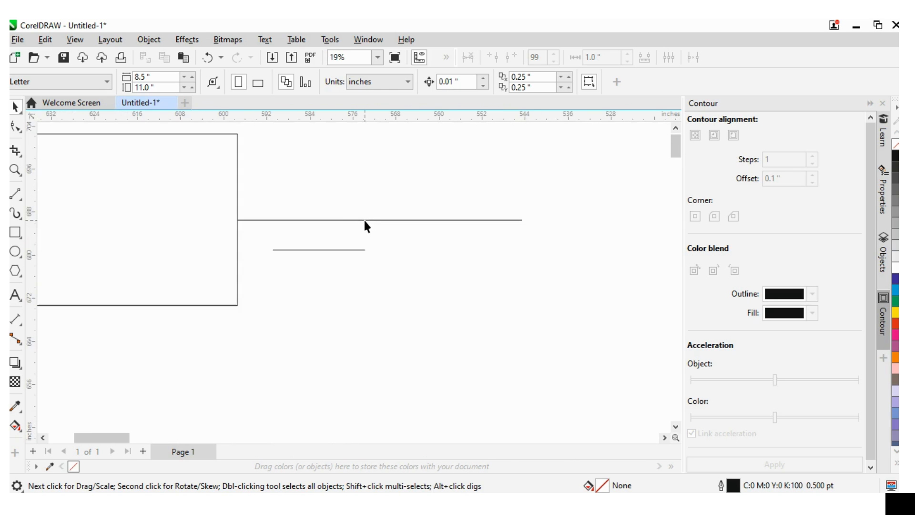
click(385, 220)
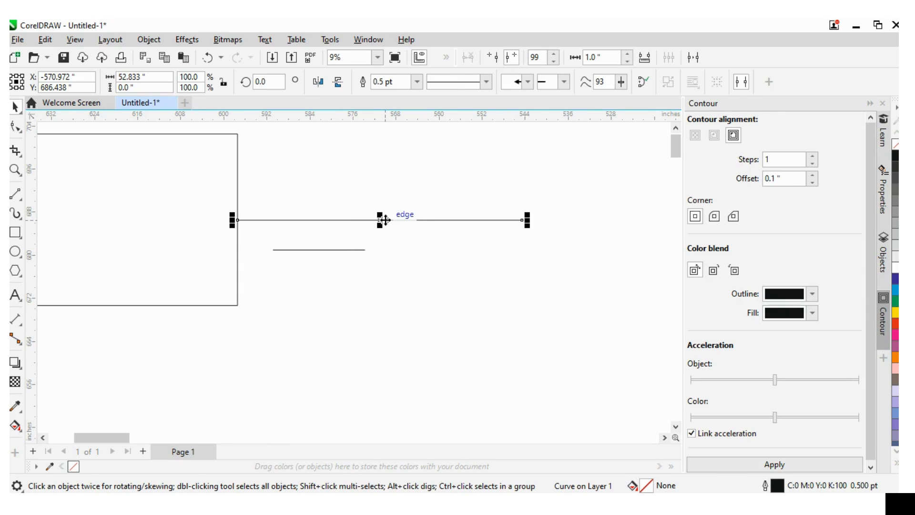
click(461, 342)
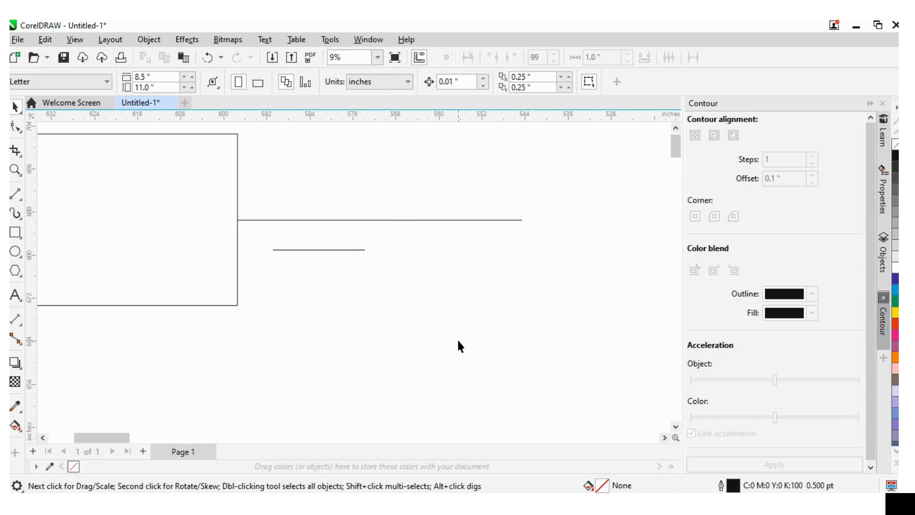
Draw an ellipse about 24.5 by 20.1 inches just above the rectangle's upper-right corner.
scroll(458, 340, down, 3)
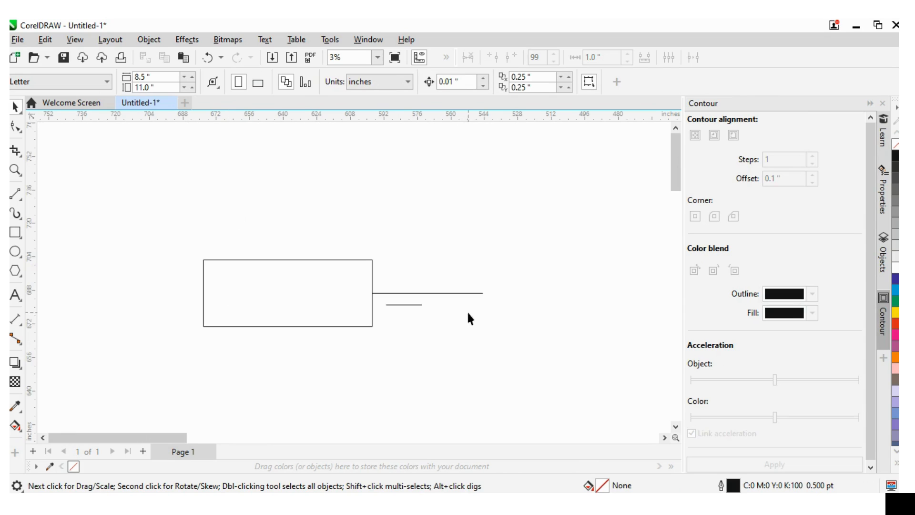
click(16, 251)
drag(368, 193, 422, 237)
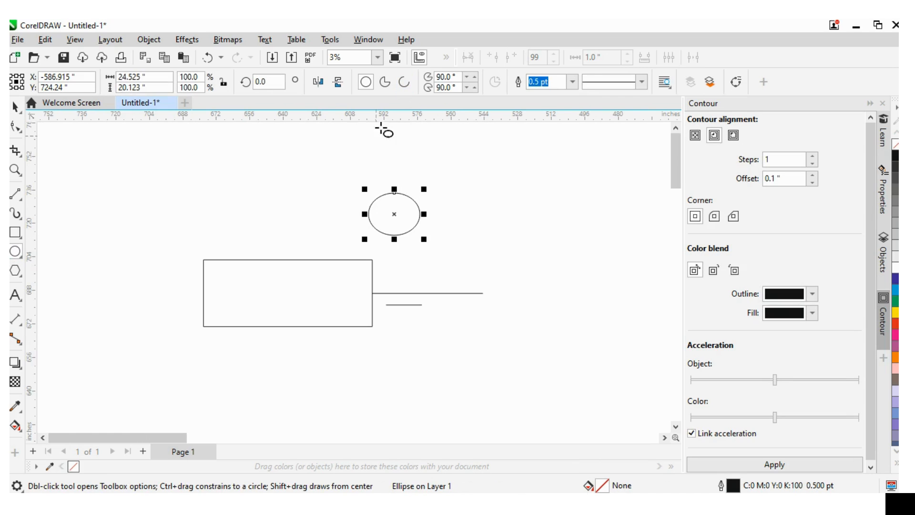
Draw a tangential 2-Point Line about 96 inches long, running horizontally right from the small ellipse's bottom quadrant.
click(18, 196)
click(402, 85)
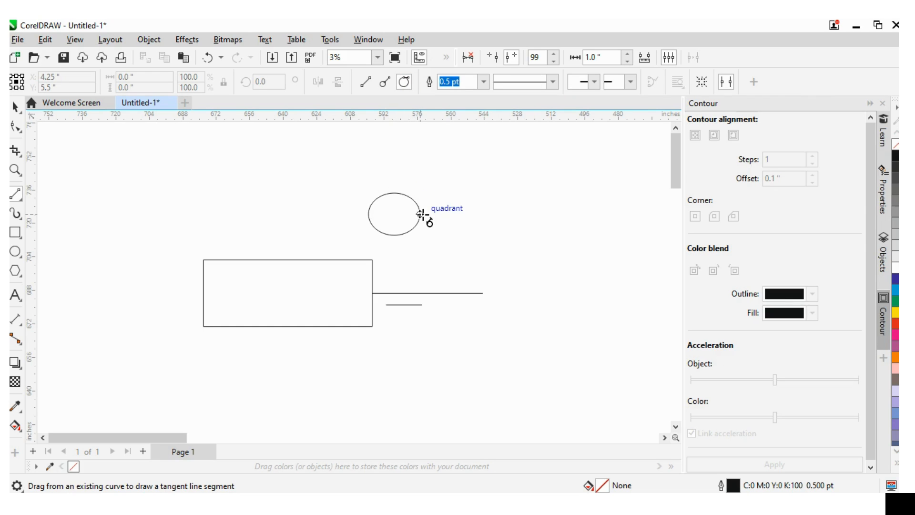
drag(394, 236, 596, 236)
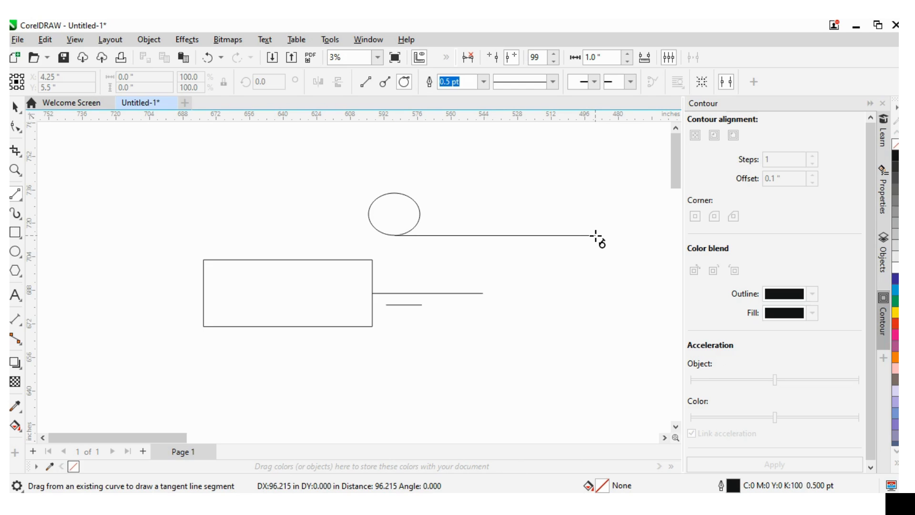
drag(596, 236, 600, 235)
key(space)
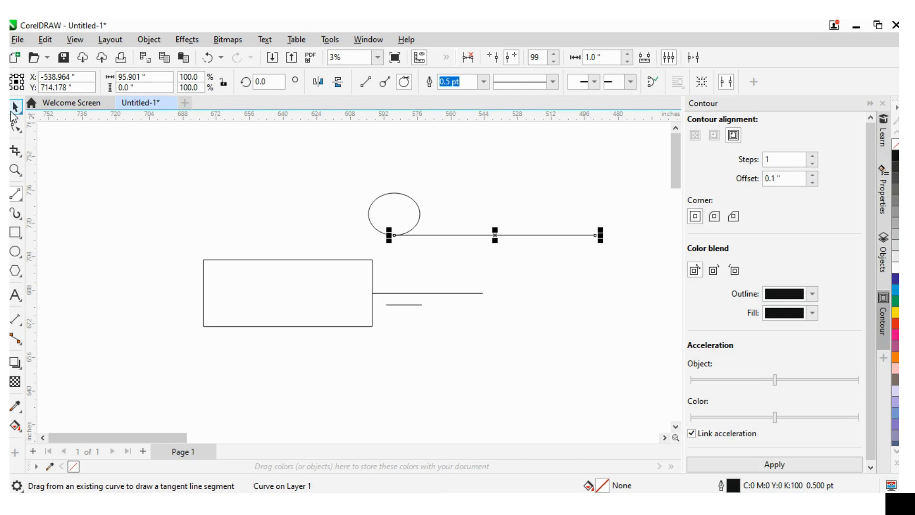
Draw a diagonal 2-Point Line from near the right end of the longer horizontal line to below the rectangle, and deselect it.
key(space)
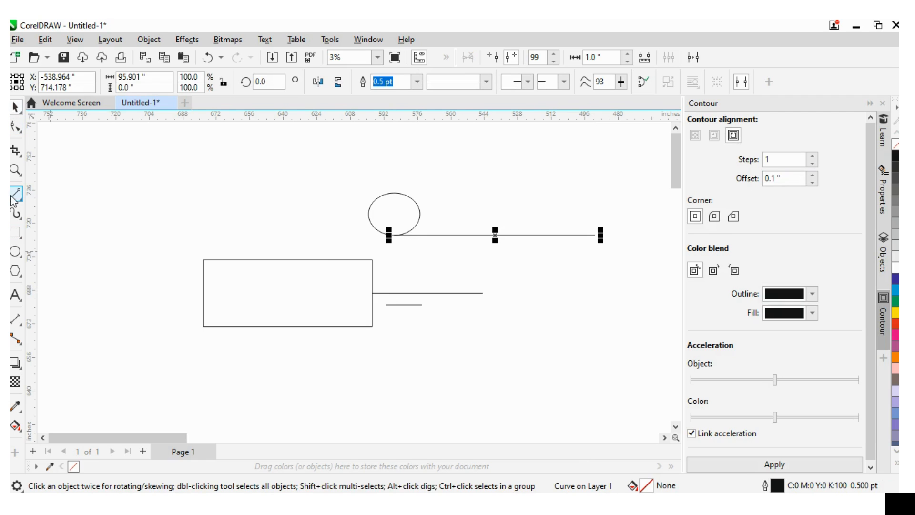
drag(458, 293, 303, 411)
key(space)
click(285, 211)
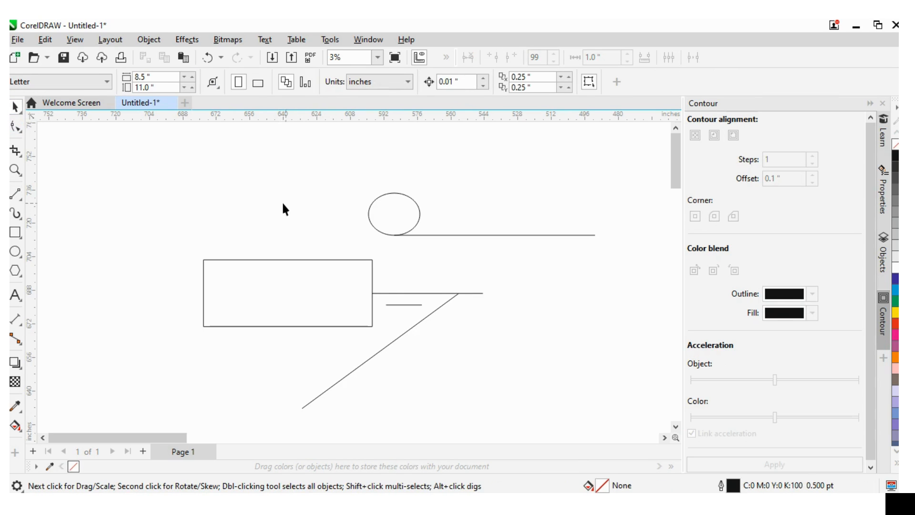
scroll(288, 201, down, 3)
scroll(290, 207, down, 1)
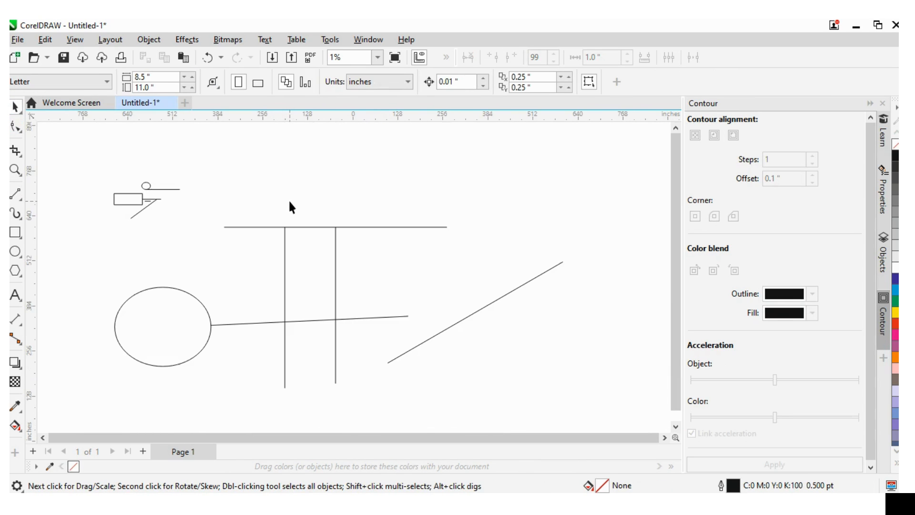